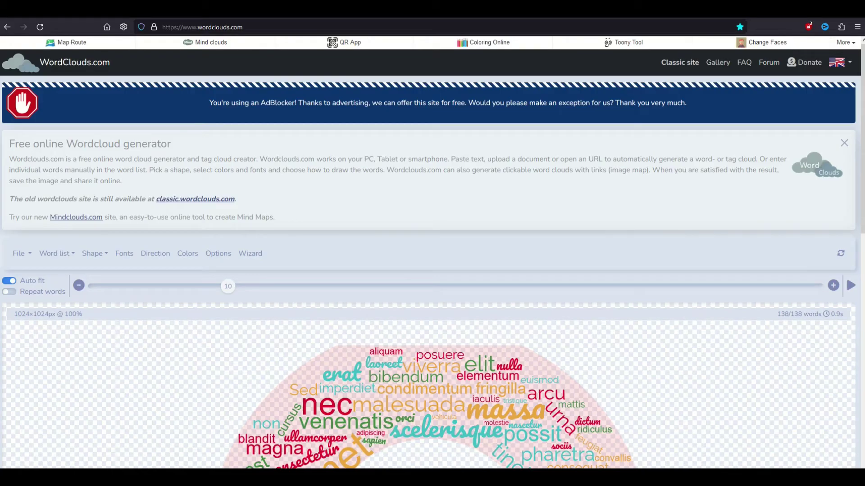
- Preview the File, Word list and Shape menus, then close the shape options
{"action": "scroll", "coordinate": [285, 248], "scroll_direction": "down", "scroll_amount": 6}
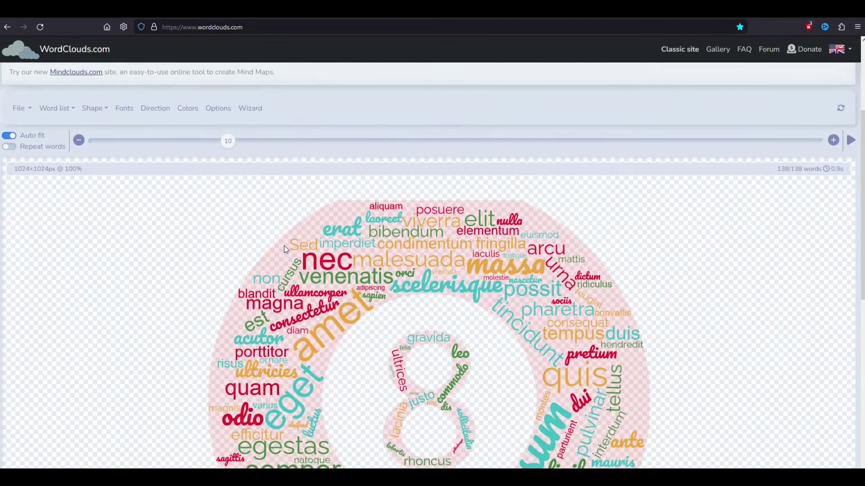
{"action": "scroll", "coordinate": [285, 249], "scroll_direction": "up", "scroll_amount": 6}
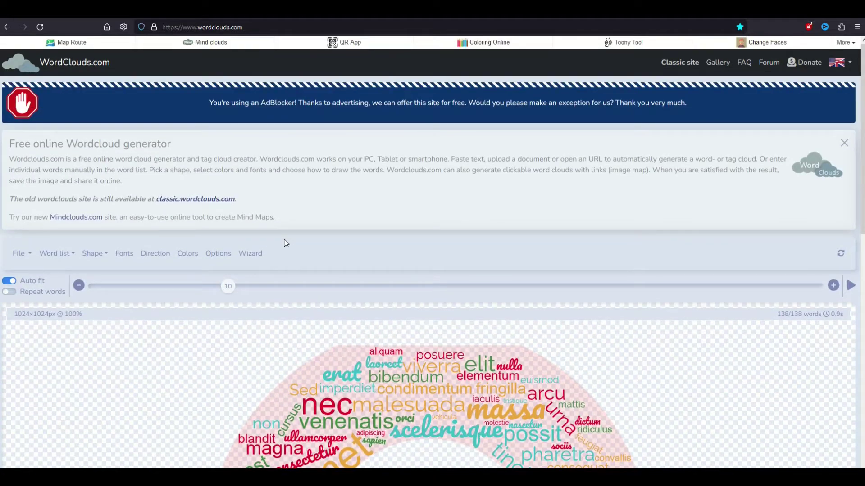
{"action": "scroll", "coordinate": [285, 244], "scroll_direction": "down", "scroll_amount": 5}
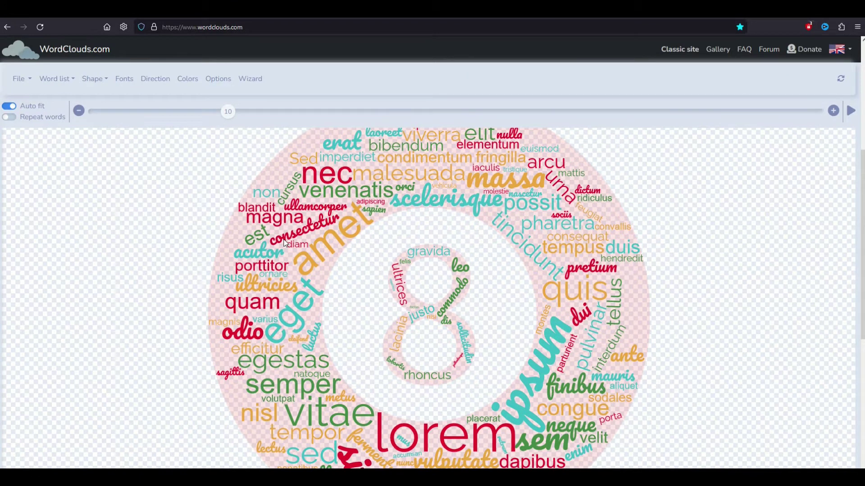
{"action": "scroll", "coordinate": [285, 243], "scroll_direction": "down", "scroll_amount": 1}
{"action": "scroll", "coordinate": [300, 298], "scroll_direction": "up", "scroll_amount": 5}
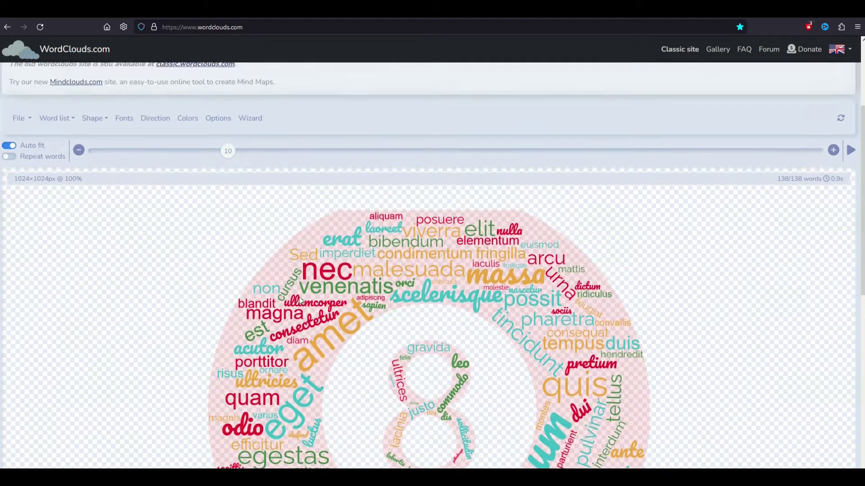
{"action": "scroll", "coordinate": [301, 301], "scroll_direction": "down", "scroll_amount": 4}
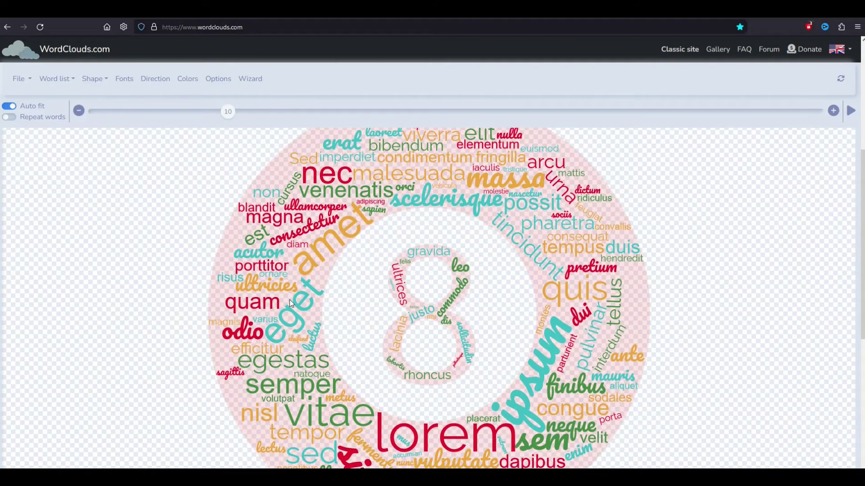
{"action": "scroll", "coordinate": [291, 303], "scroll_direction": "up", "scroll_amount": 6}
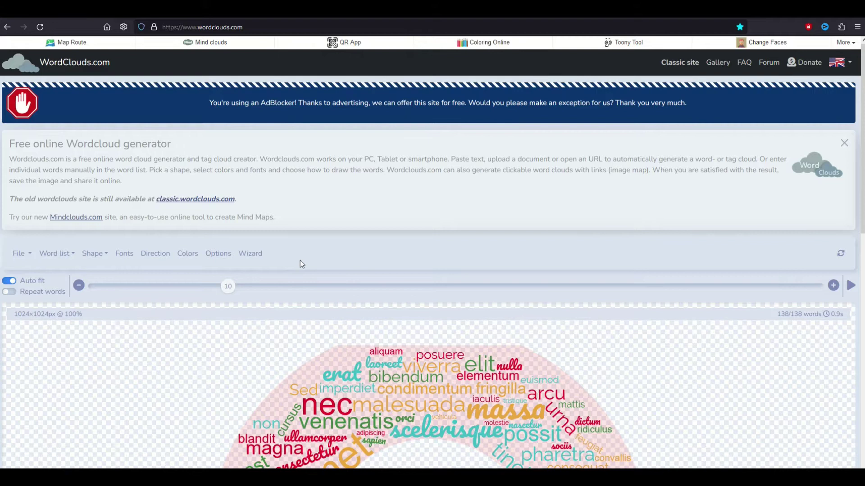
{"action": "scroll", "coordinate": [298, 262], "scroll_direction": "down", "scroll_amount": 1}
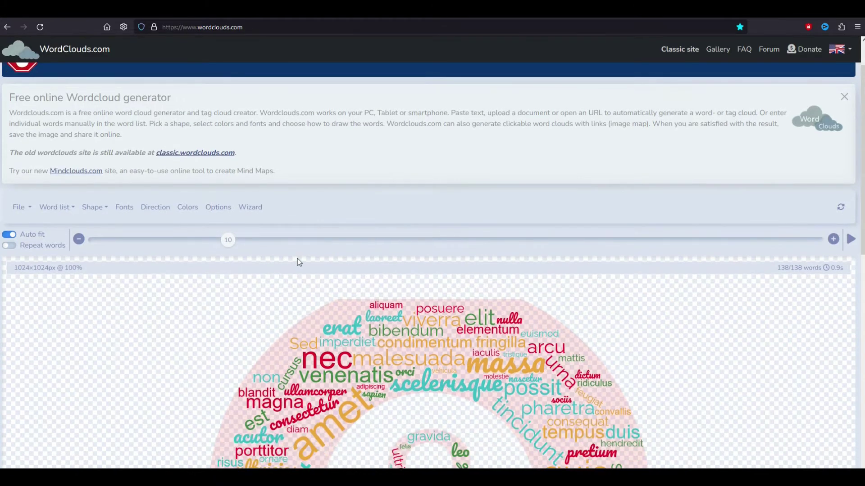
{"action": "scroll", "coordinate": [297, 262], "scroll_direction": "down", "scroll_amount": 2}
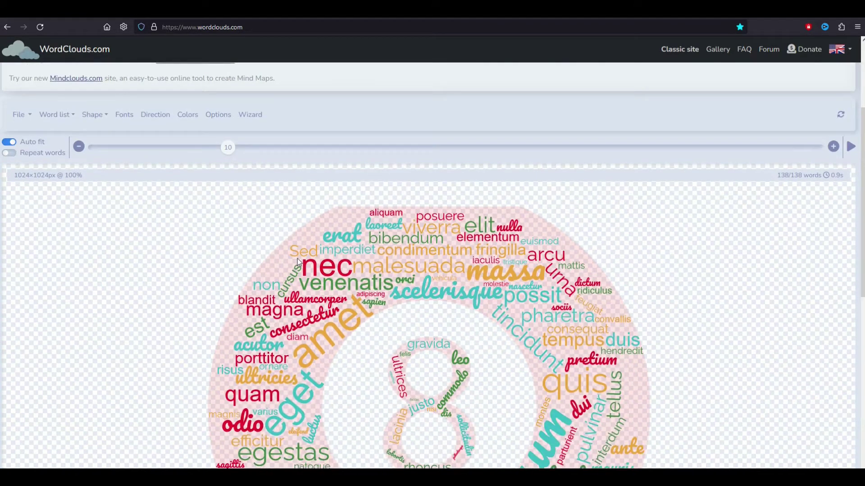
{"action": "scroll", "coordinate": [293, 263], "scroll_direction": "up", "scroll_amount": 3}
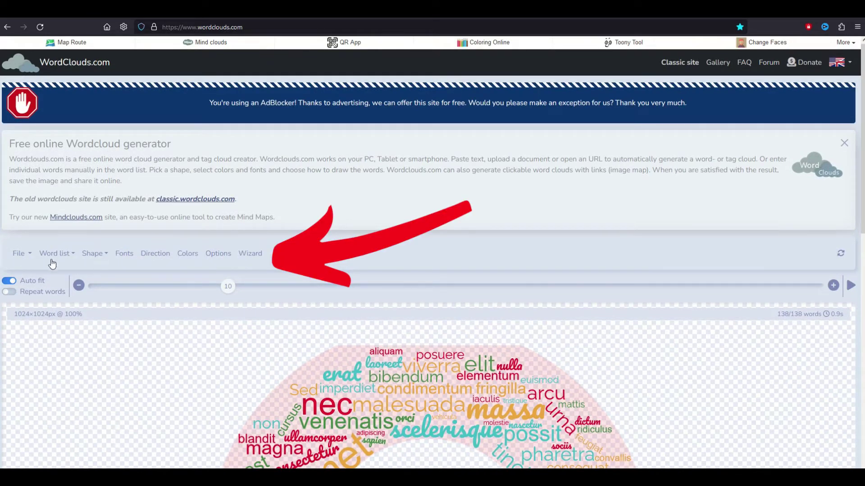
{"action": "left_click", "coordinate": [18, 254]}
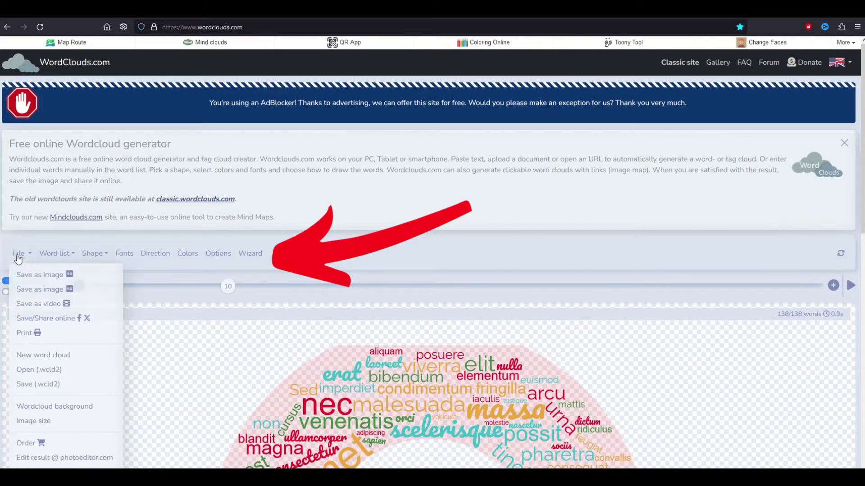
{"action": "left_click", "coordinate": [47, 259]}
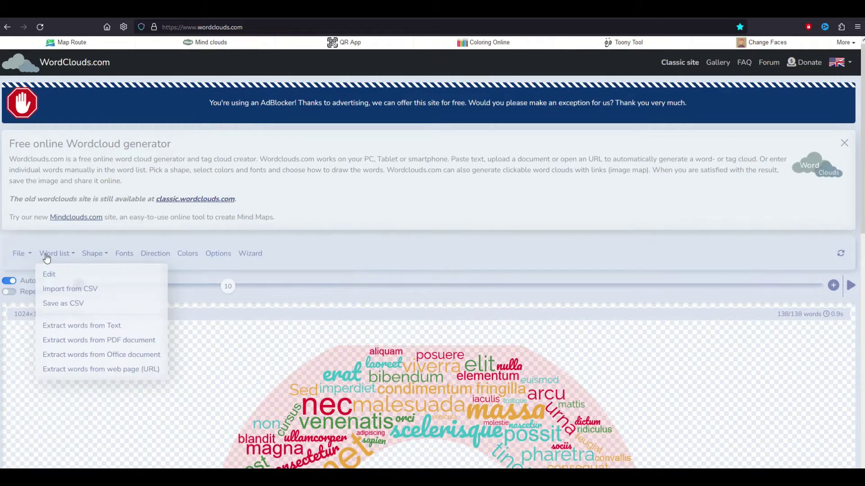
{"action": "left_click", "coordinate": [92, 255]}
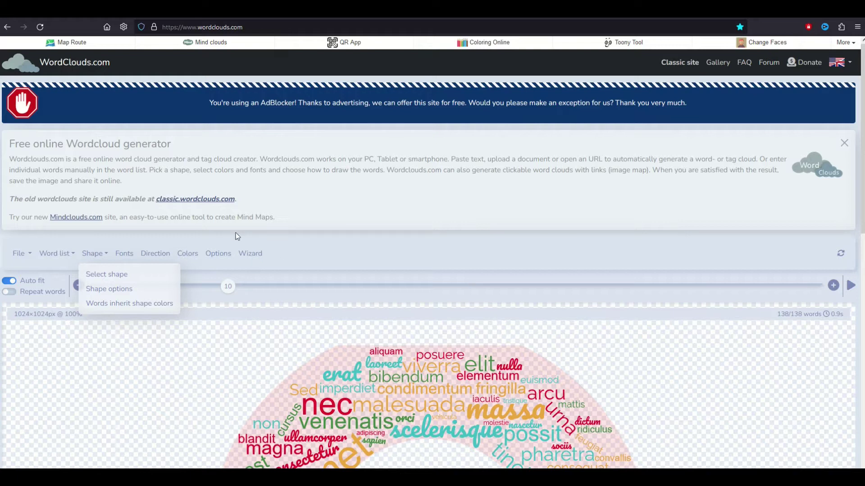
{"action": "left_click", "coordinate": [158, 229]}
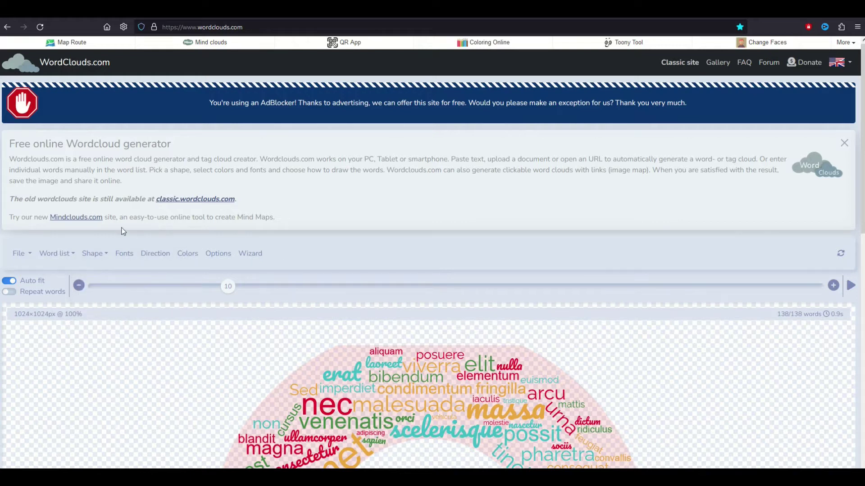
- Reopen the Shape menu with its shape-selection options
{"action": "scroll", "coordinate": [125, 235], "scroll_direction": "down", "scroll_amount": 3}
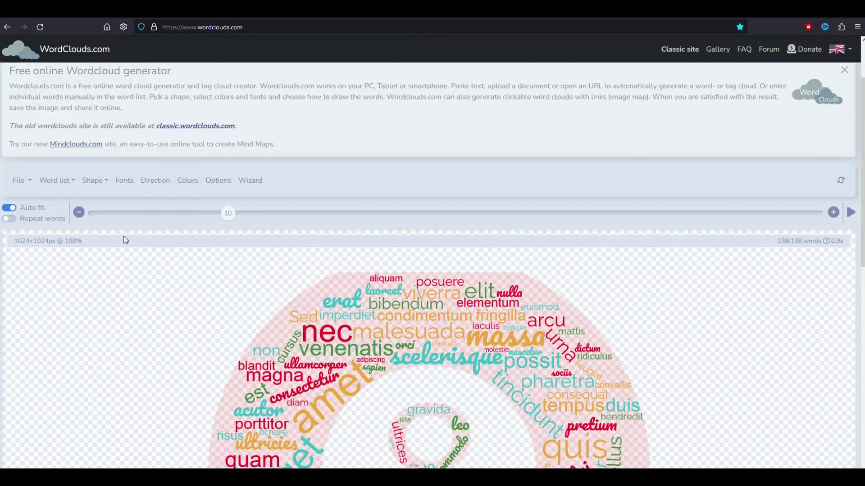
{"action": "scroll", "coordinate": [347, 301], "scroll_direction": "up", "scroll_amount": 3}
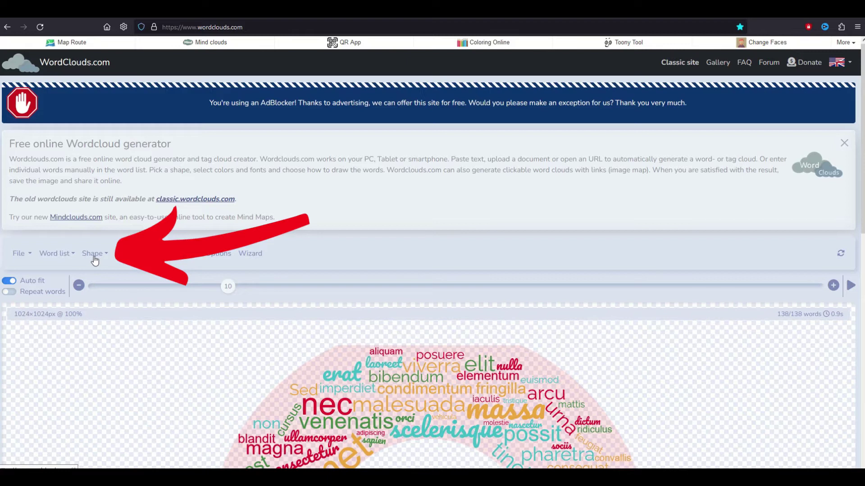
{"action": "left_click", "coordinate": [94, 257]}
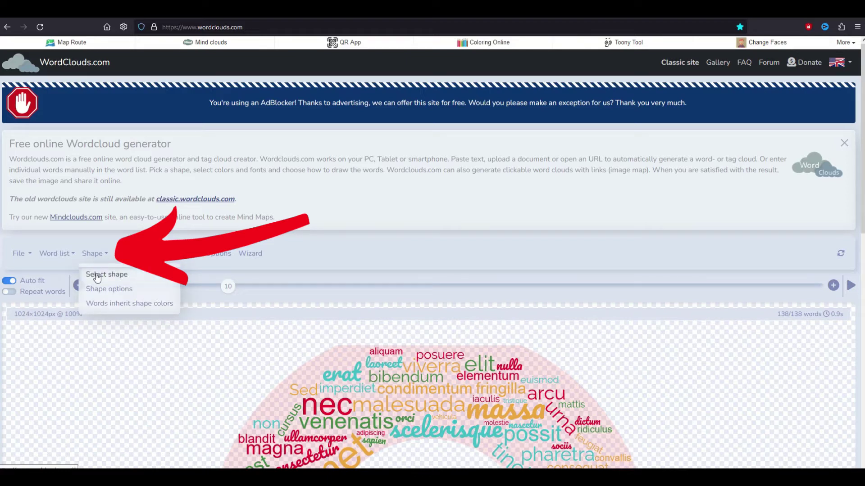
- Open the Select shape dialog and scroll through the available outline shapes
{"action": "left_click", "coordinate": [97, 276]}
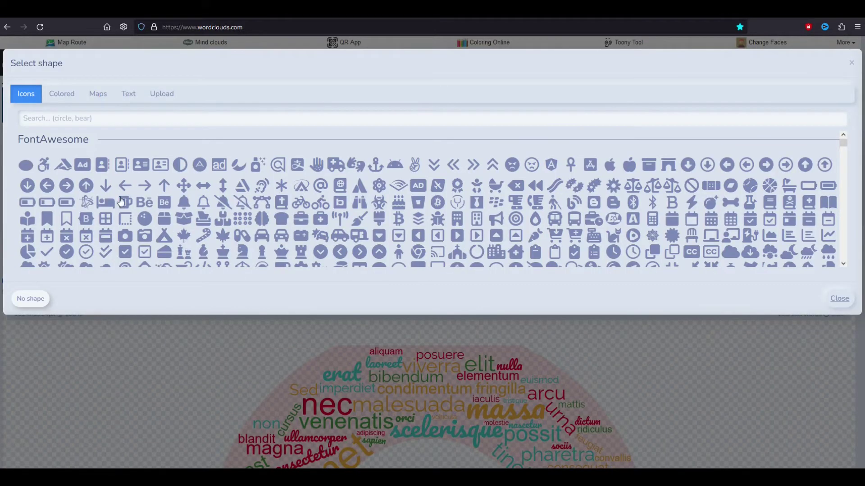
{"action": "scroll", "coordinate": [212, 180], "scroll_direction": "down", "scroll_amount": 15}
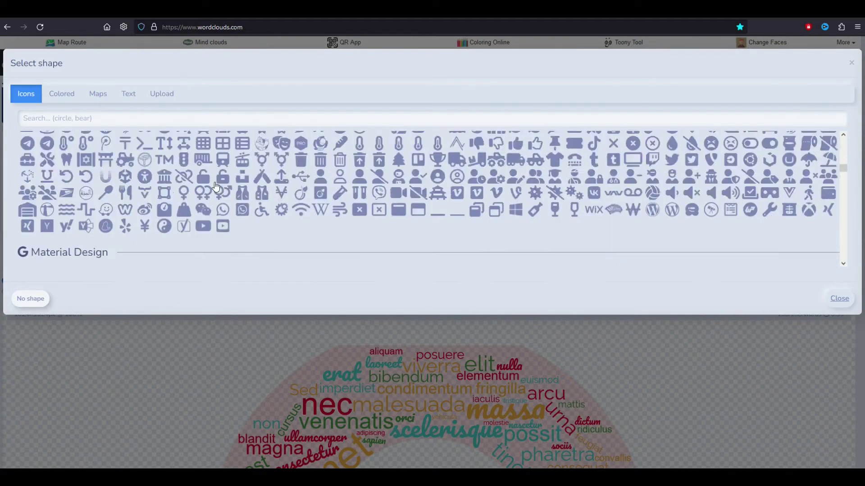
{"action": "scroll", "coordinate": [215, 186], "scroll_direction": "down", "scroll_amount": 10}
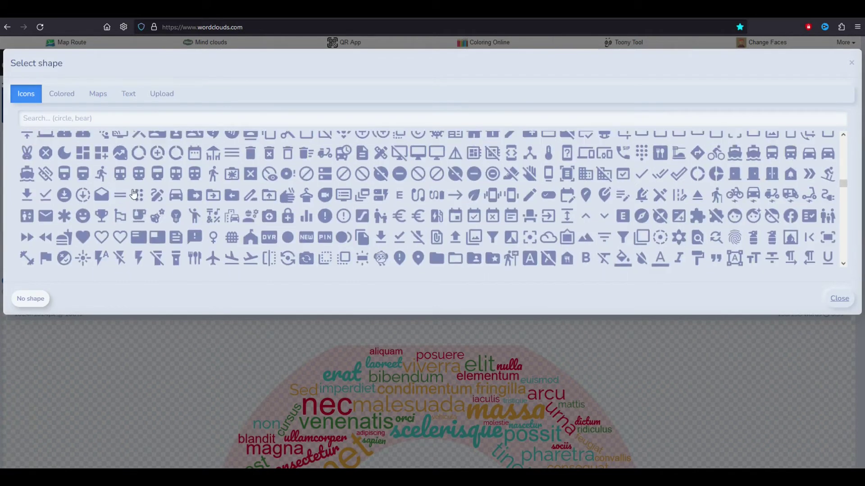
{"action": "scroll", "coordinate": [590, 201], "scroll_direction": "down", "scroll_amount": 5}
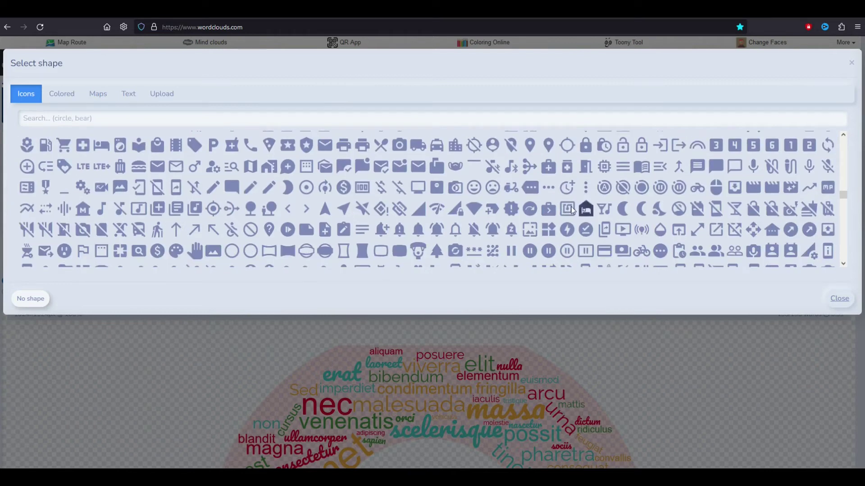
{"action": "scroll", "coordinate": [571, 211], "scroll_direction": "down", "scroll_amount": 3}
{"action": "scroll", "coordinate": [133, 220], "scroll_direction": "down", "scroll_amount": 1}
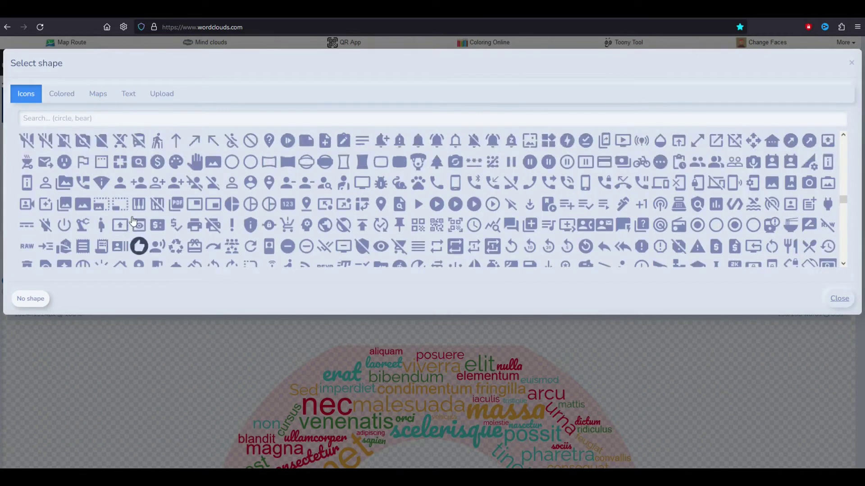
{"action": "scroll", "coordinate": [133, 220], "scroll_direction": "down", "scroll_amount": 3}
- Browse the Colored shapes, then switch to the Maps category of country and state outlines
{"action": "left_click", "coordinate": [62, 93]}
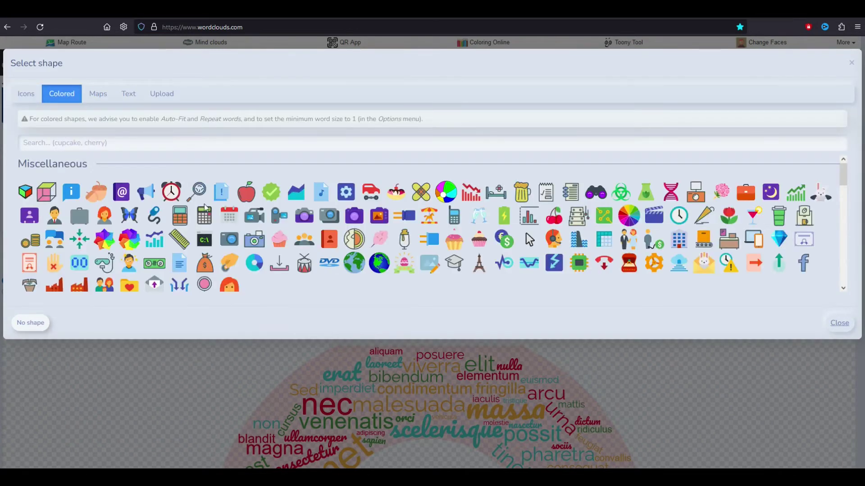
{"action": "scroll", "coordinate": [310, 220], "scroll_direction": "down", "scroll_amount": 5}
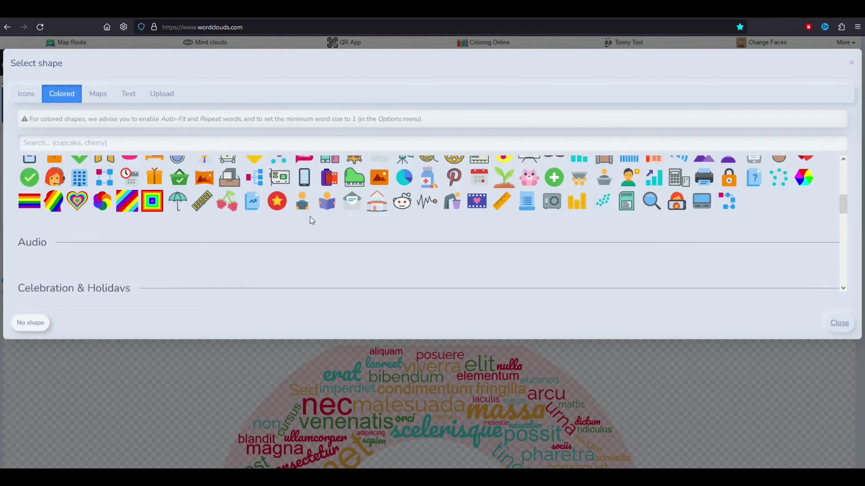
{"action": "scroll", "coordinate": [310, 220], "scroll_direction": "up", "scroll_amount": 3}
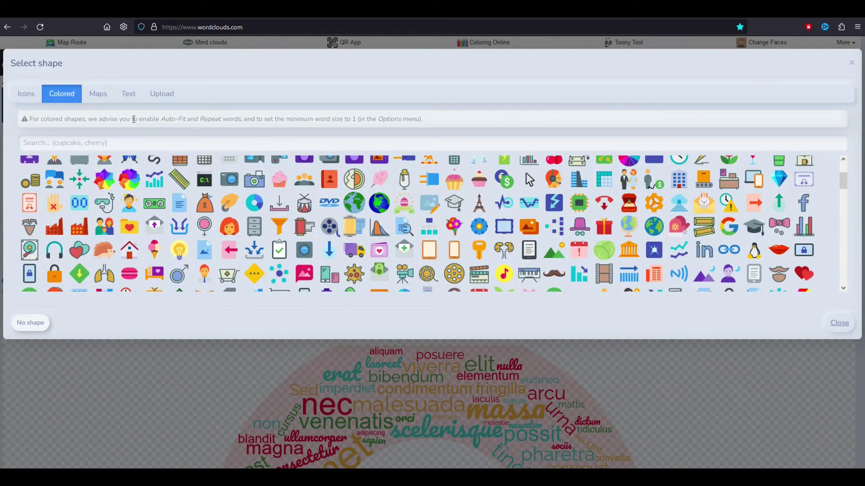
{"action": "left_click", "coordinate": [99, 96]}
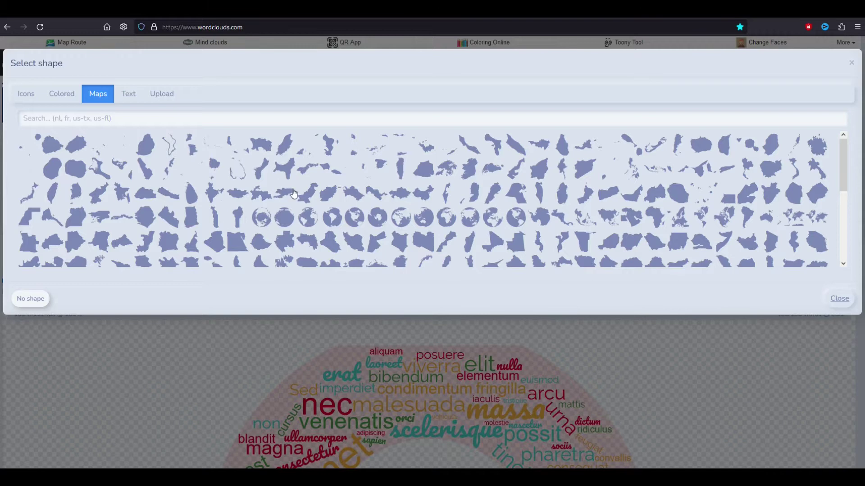
{"action": "scroll", "coordinate": [293, 193], "scroll_direction": "down", "scroll_amount": 5}
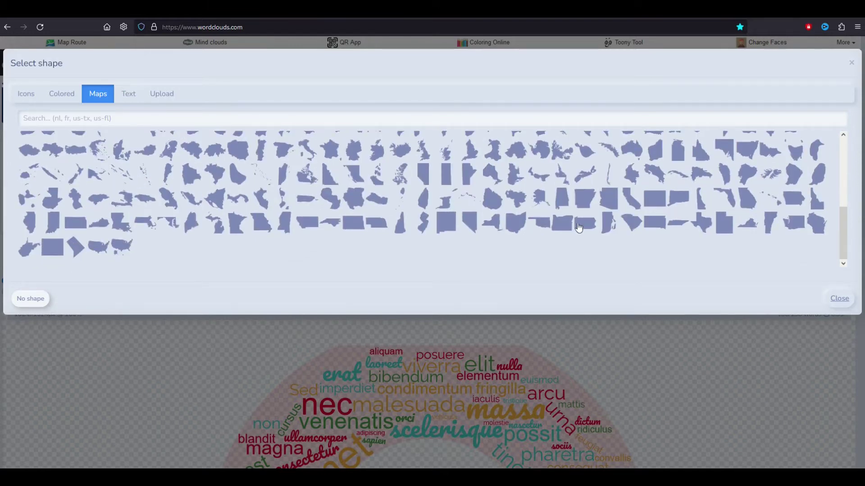
{"action": "scroll", "coordinate": [145, 149], "scroll_direction": "up", "scroll_amount": 5}
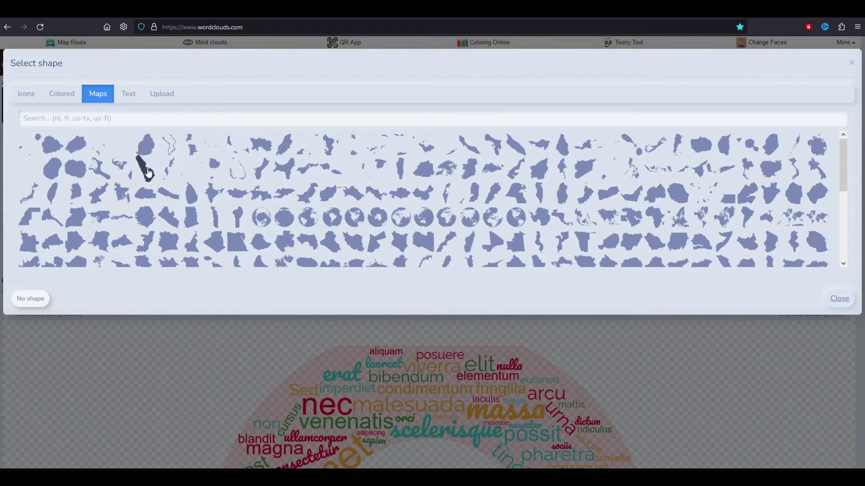
{"action": "scroll", "coordinate": [608, 195], "scroll_direction": "down", "scroll_amount": 5}
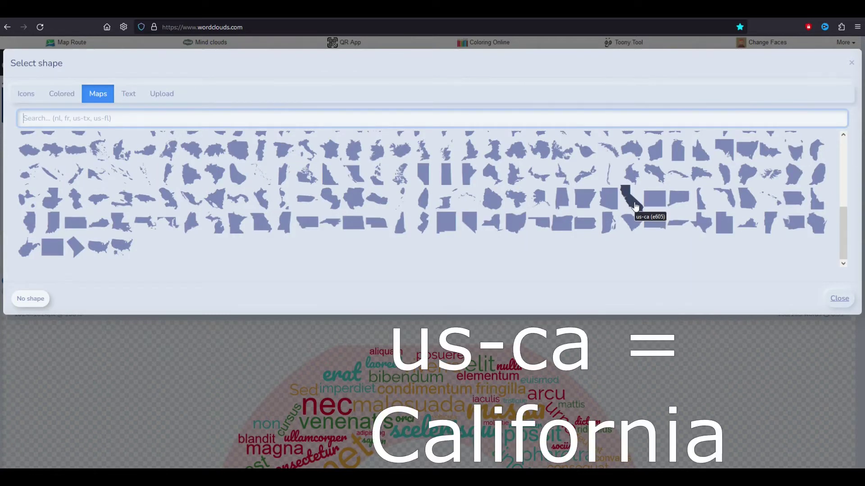
- Pick the us-ca California map shape and review the re-rendered cloud
{"action": "left_click", "coordinate": [633, 203]}
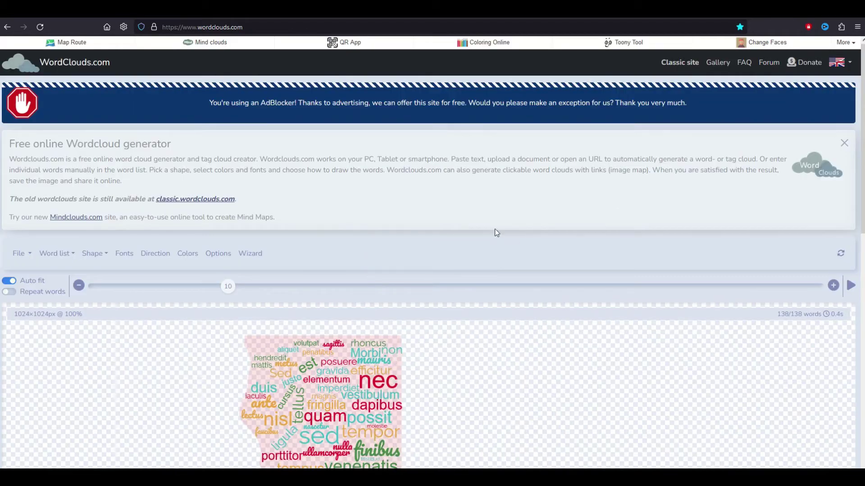
{"action": "scroll", "coordinate": [513, 243], "scroll_direction": "down", "scroll_amount": 6}
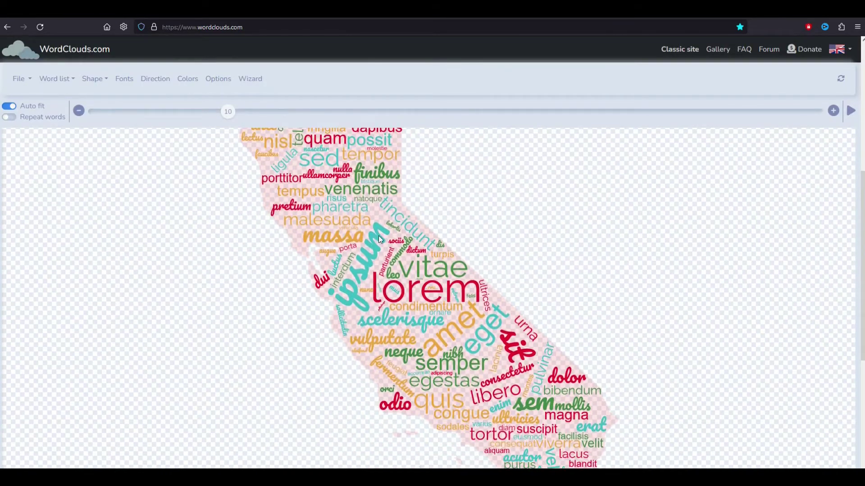
{"action": "scroll", "coordinate": [522, 399], "scroll_direction": "up", "scroll_amount": 2}
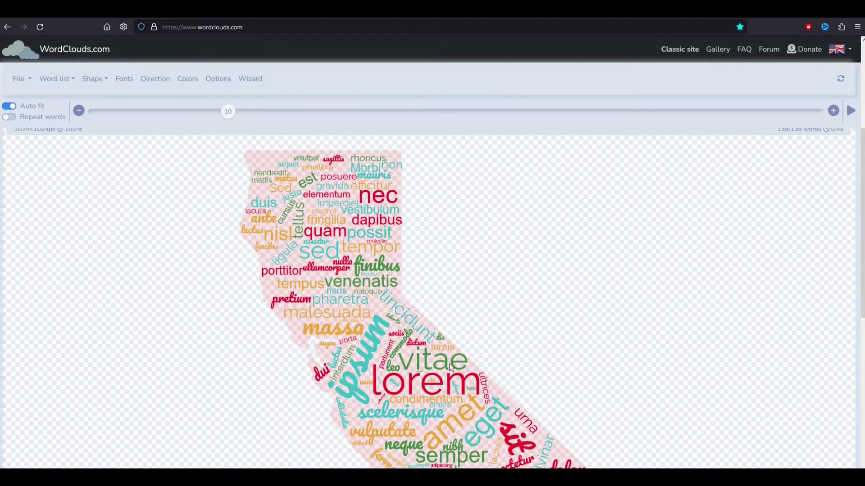
{"action": "scroll", "coordinate": [410, 332], "scroll_direction": "down", "scroll_amount": 2}
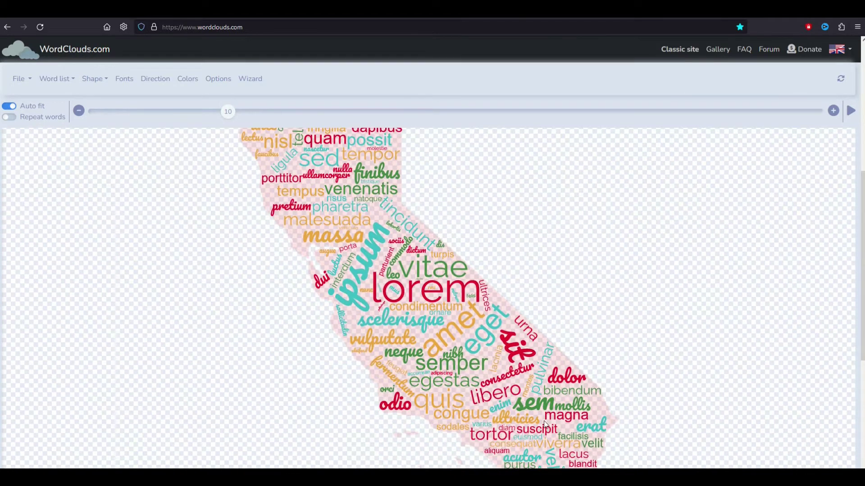
{"action": "scroll", "coordinate": [545, 425], "scroll_direction": "up", "scroll_amount": 3}
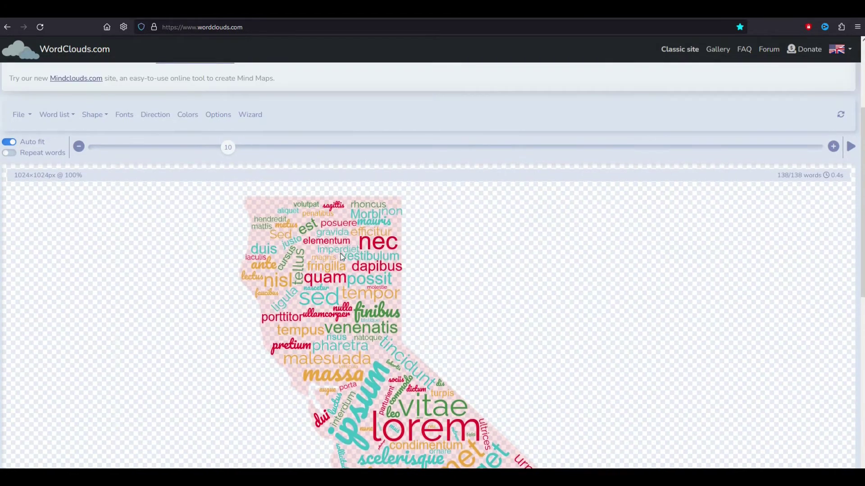
- Glance at the Word list menu, then go to the Wikipedia List of municipalities in California
{"action": "left_click", "coordinate": [53, 116]}
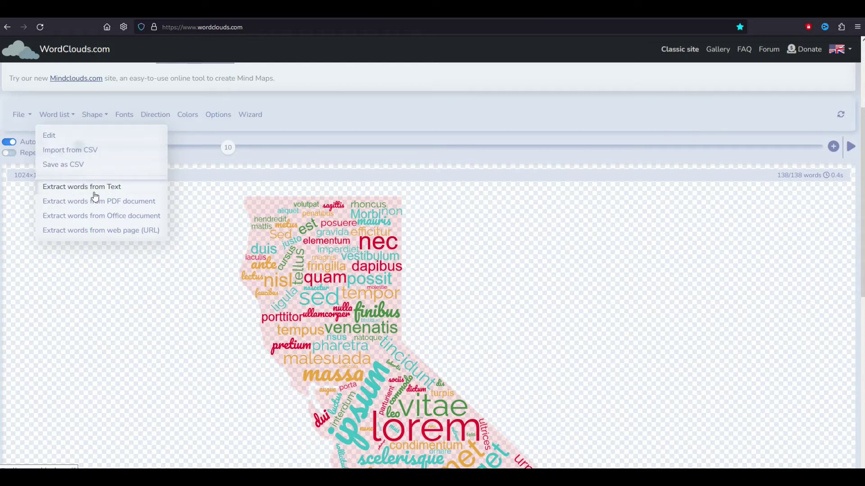
{"action": "left_click", "coordinate": [102, 290]}
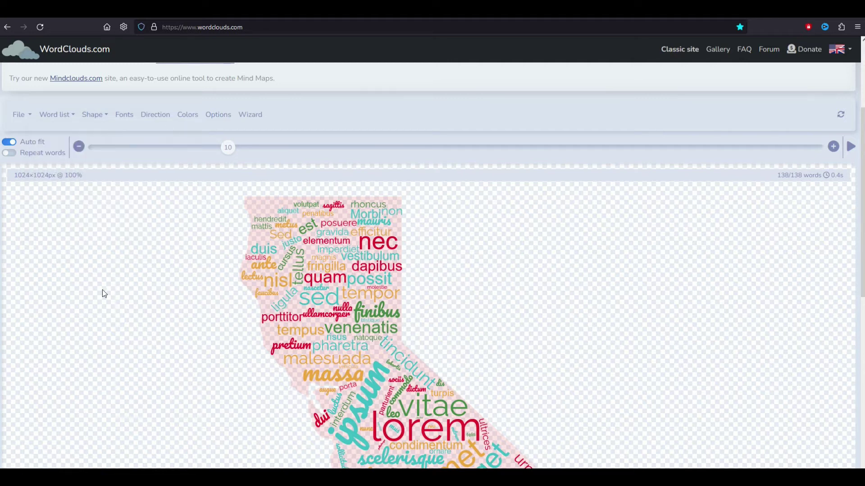
{"action": "key", "text": "ctrl+Tab"}
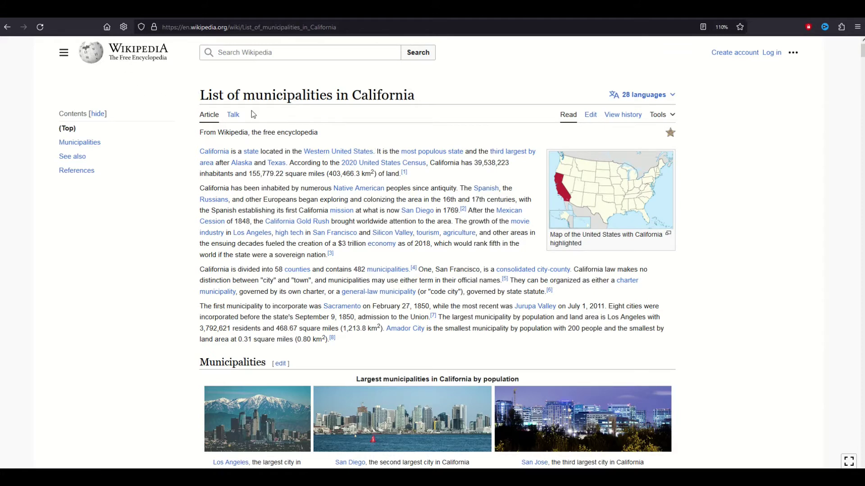
- Select the municipalities table from Adelanto down to the Yucca Valley row
{"action": "scroll", "coordinate": [251, 110], "scroll_direction": "down", "scroll_amount": 10}
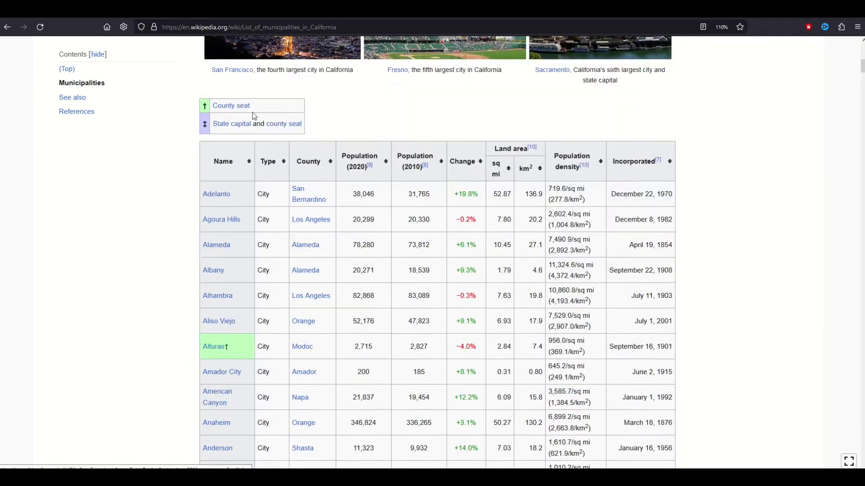
{"action": "scroll", "coordinate": [252, 116], "scroll_direction": "down", "scroll_amount": 2}
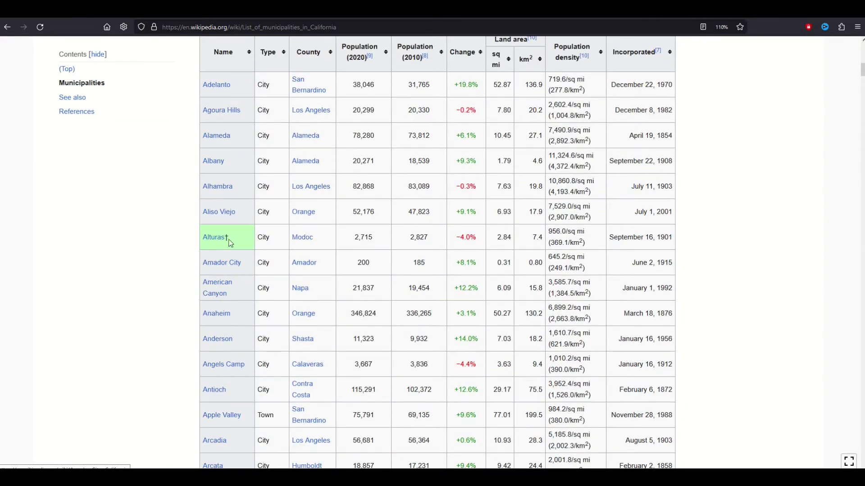
{"action": "scroll", "coordinate": [229, 244], "scroll_direction": "up", "scroll_amount": 3}
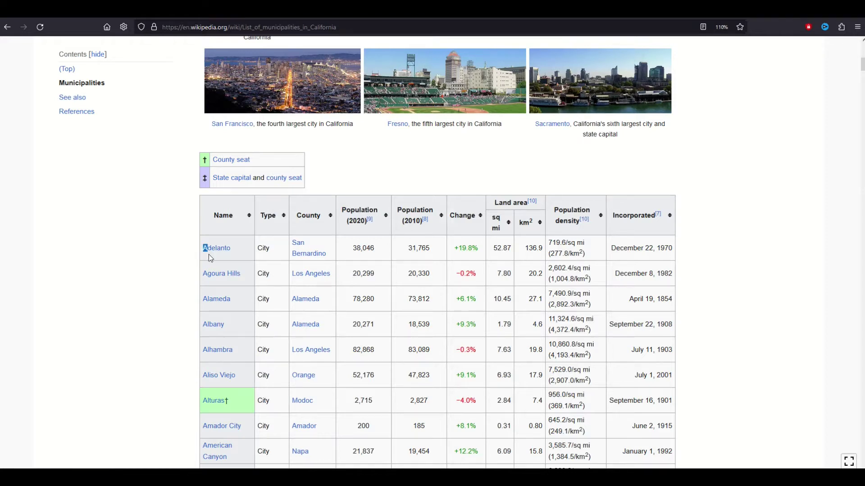
{"action": "left_click_drag", "start_coordinate": [209, 258], "coordinate": [674, 438]}
{"action": "scroll", "coordinate": [730, 349], "scroll_direction": "down", "scroll_amount": 20}
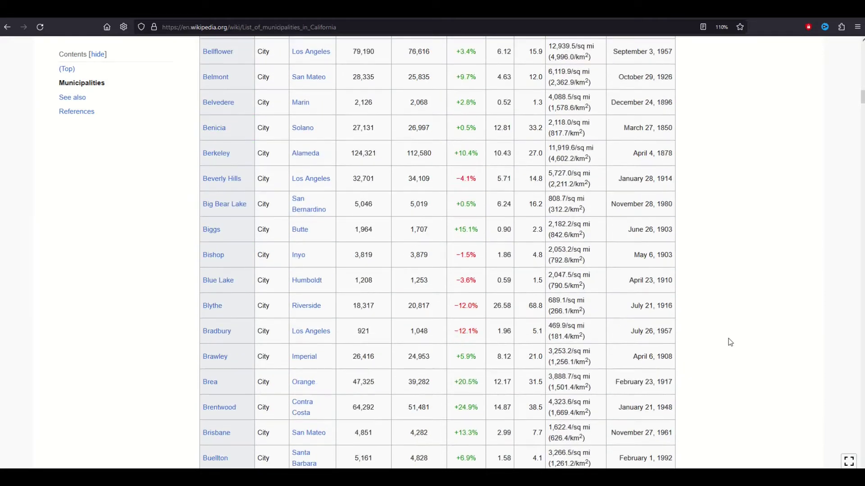
{"action": "scroll", "coordinate": [761, 293], "scroll_direction": "down", "scroll_amount": 10}
{"action": "left_click_drag", "start_coordinate": [861, 112], "coordinate": [841, 449]}
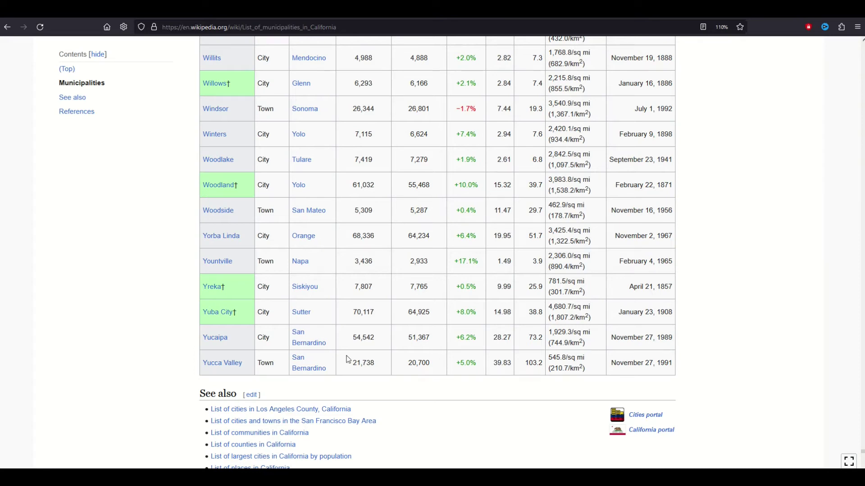
{"action": "left_click_drag", "start_coordinate": [672, 363], "coordinate": [220, 169]}
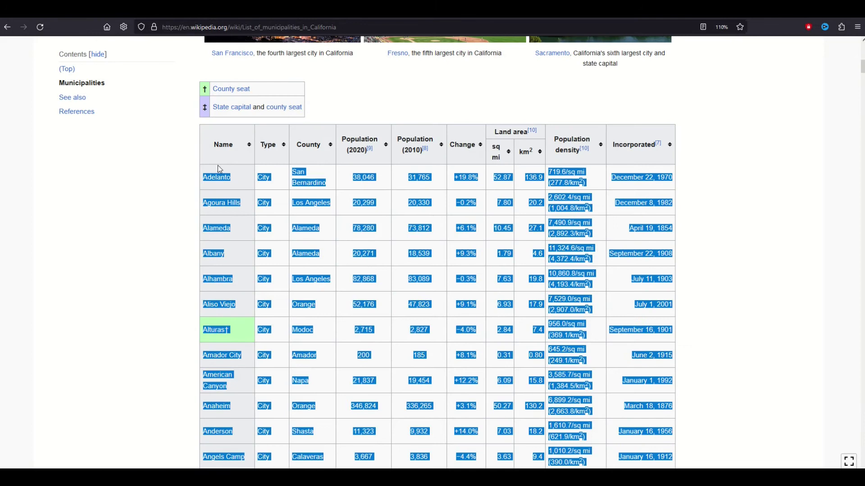
- Copy the selected table and switch to the blank Excel workbook
{"action": "right_click", "coordinate": [222, 207]}
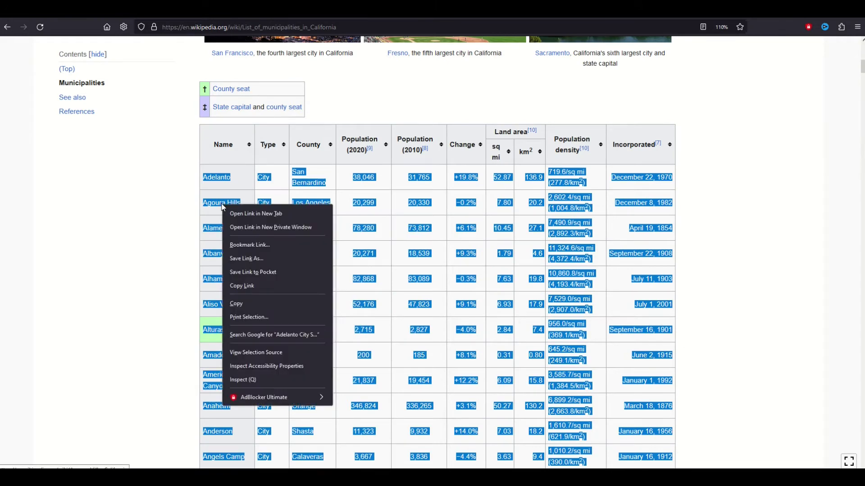
{"action": "left_click", "coordinate": [237, 304]}
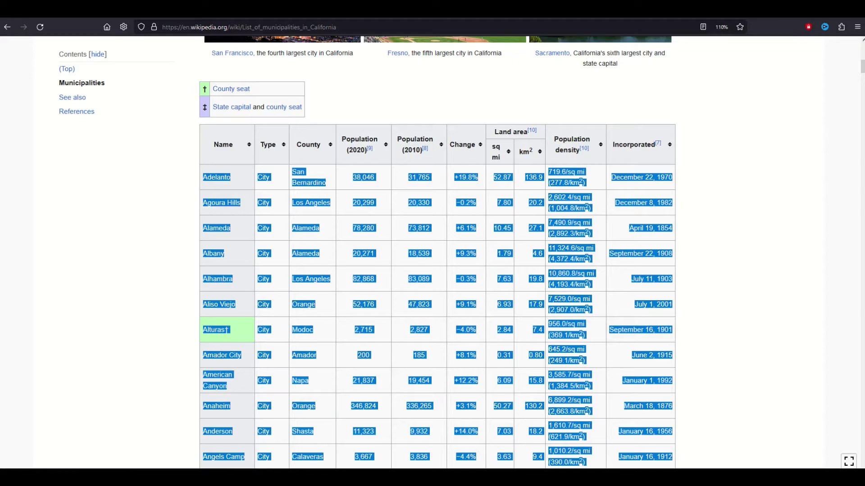
{"action": "key", "text": "alt+Tab"}
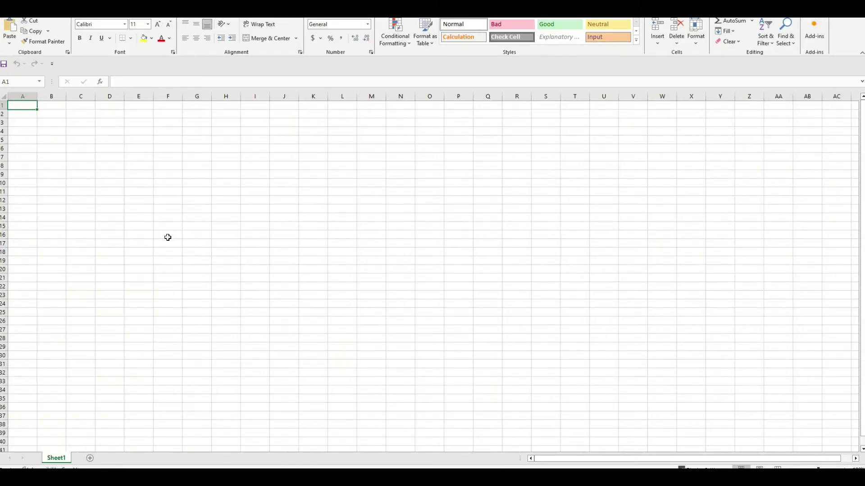
- Paste the table into Sheet1, delete columns B through K, and widen column A
{"action": "key", "text": "ctrl+v"}
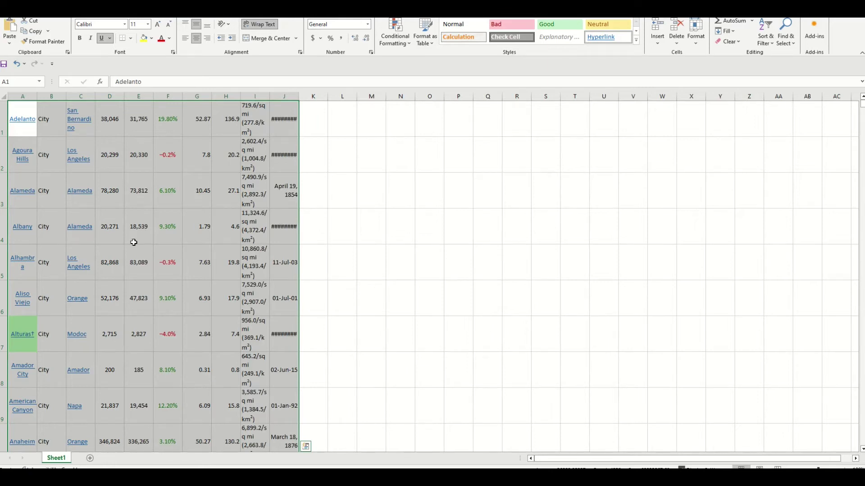
{"action": "left_click", "coordinate": [450, 227]}
{"action": "key", "text": "Up"}
{"action": "key", "text": "Left"}
{"action": "key", "text": "Left"}
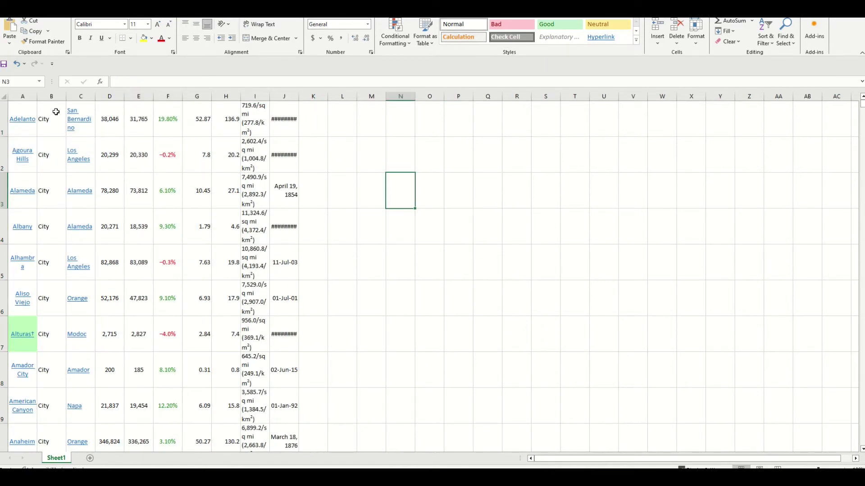
{"action": "left_click_drag", "start_coordinate": [56, 111], "coordinate": [319, 132]}
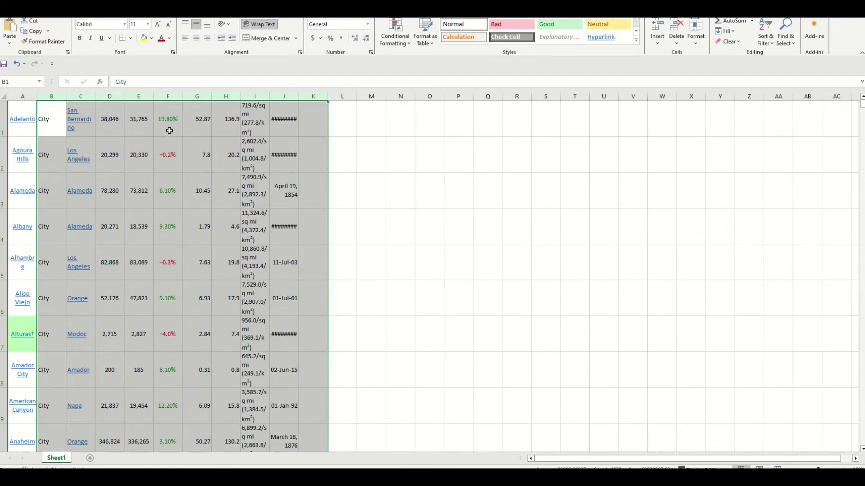
{"action": "right_click", "coordinate": [150, 95]}
{"action": "left_click", "coordinate": [142, 175]}
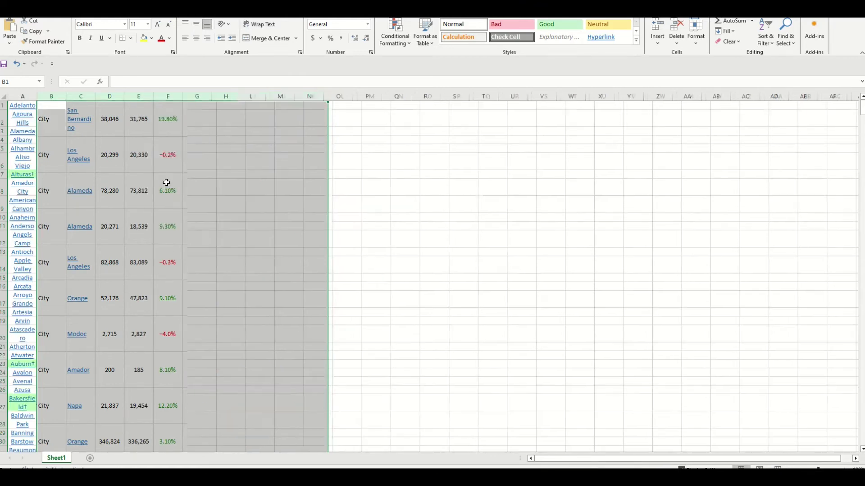
{"action": "left_click", "coordinate": [141, 175]}
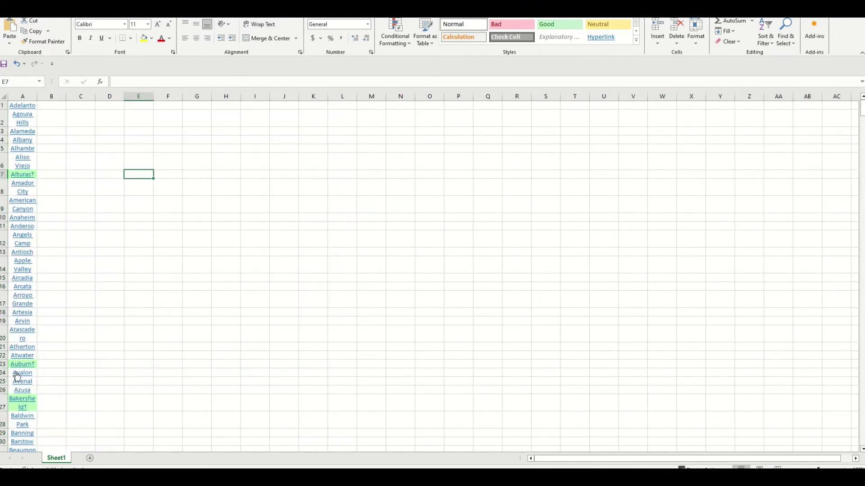
{"action": "left_click_drag", "start_coordinate": [37, 98], "coordinate": [155, 99]}
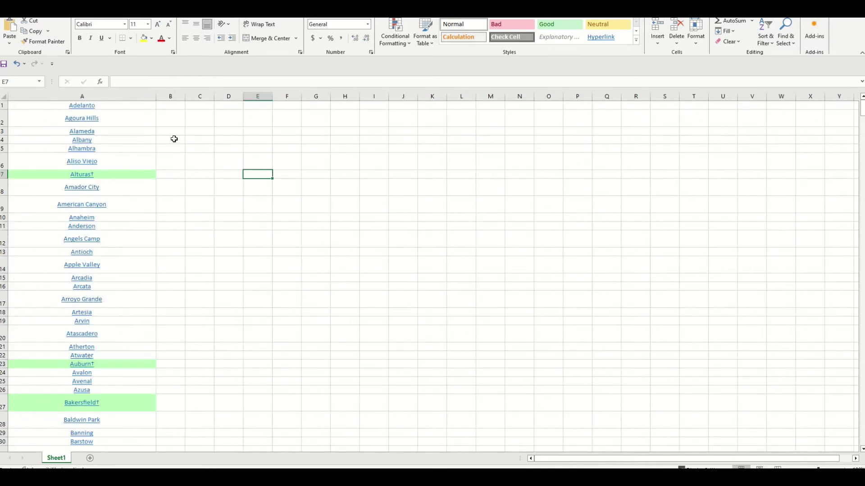
{"action": "left_click", "coordinate": [301, 173]}
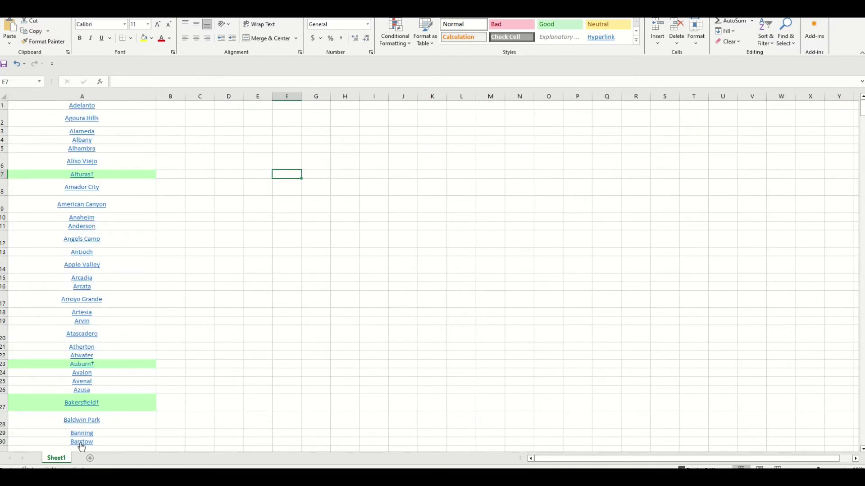
- Insert a blank row above Adelanto at the top of the sheet
{"action": "left_click", "coordinate": [3, 105]}
{"action": "right_click", "coordinate": [3, 105]}
{"action": "left_click", "coordinate": [27, 181]}
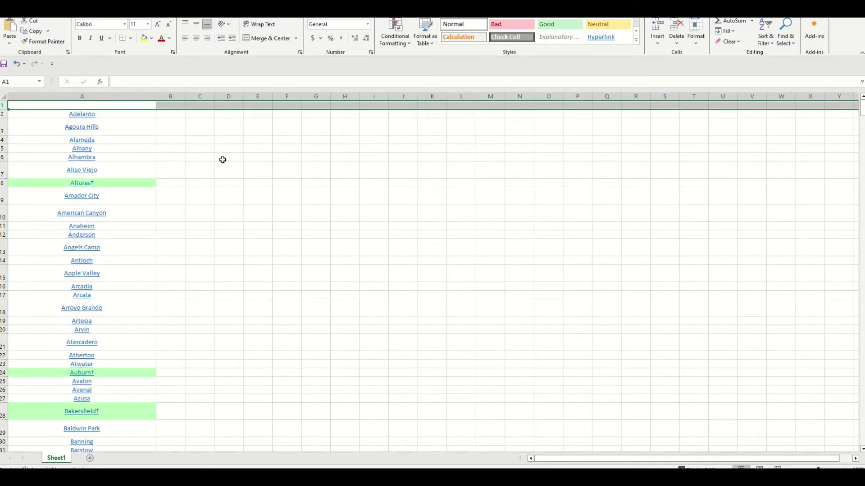
{"action": "left_click", "coordinate": [228, 157]}
- Copy the city names in column A and return to the Wikipedia page
{"action": "left_click", "coordinate": [64, 107]}
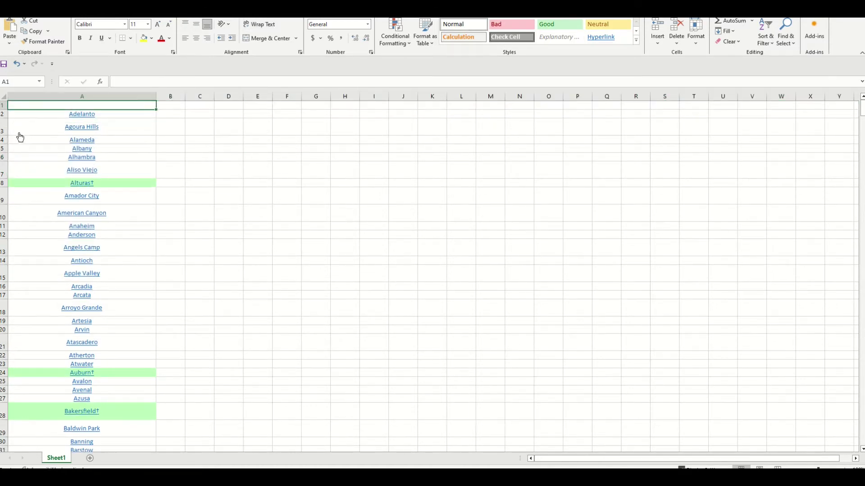
{"action": "key", "text": "Down"}
{"action": "left_click_drag", "start_coordinate": [149, 114], "coordinate": [156, 402]}
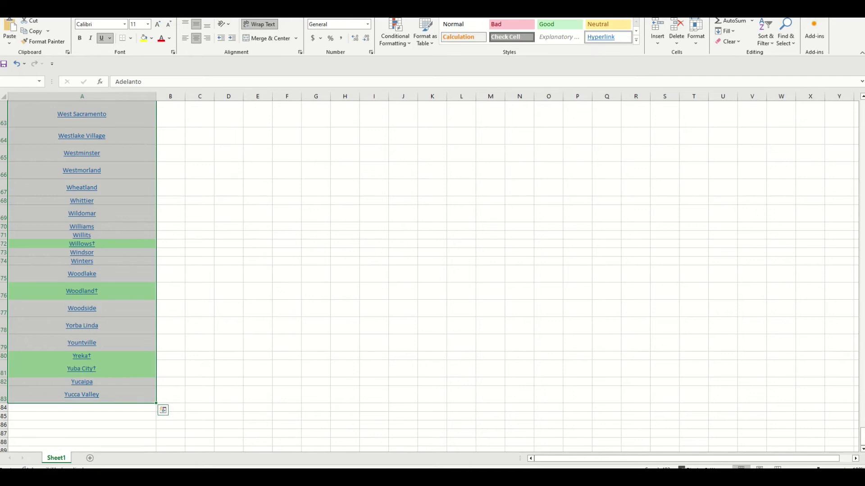
{"action": "key", "text": "ctrl+c"}
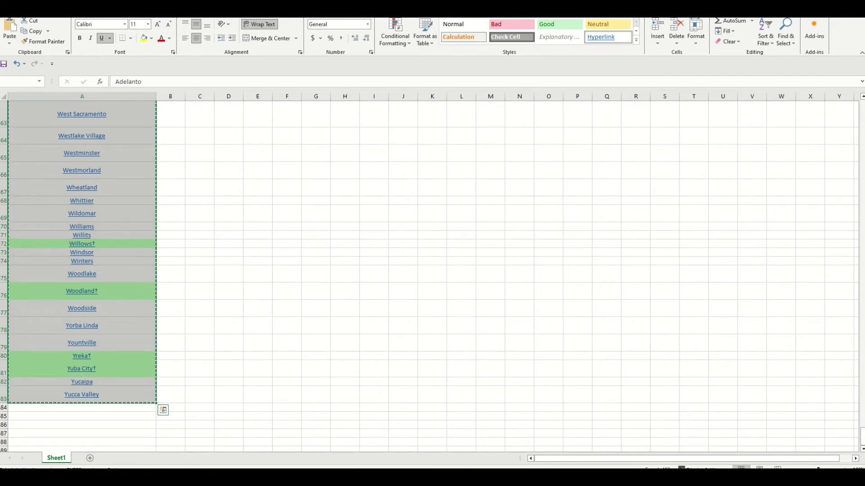
{"action": "key", "text": "alt+Tab"}
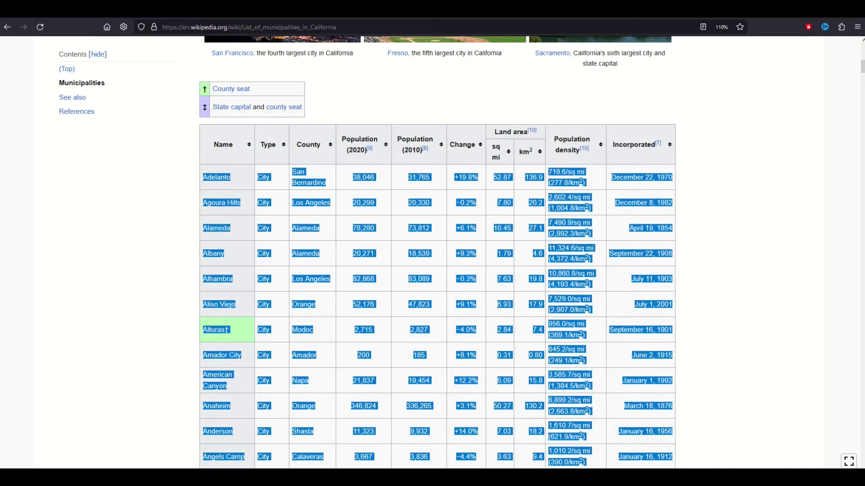
- Paste the city names into WordClouds.com's Extract words from Text box
{"action": "key", "text": "ctrl+Tab"}
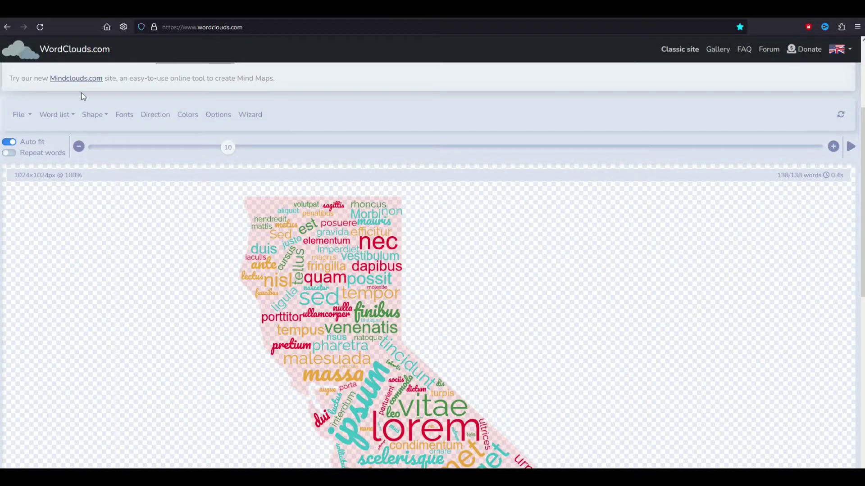
{"action": "left_click", "coordinate": [58, 118]}
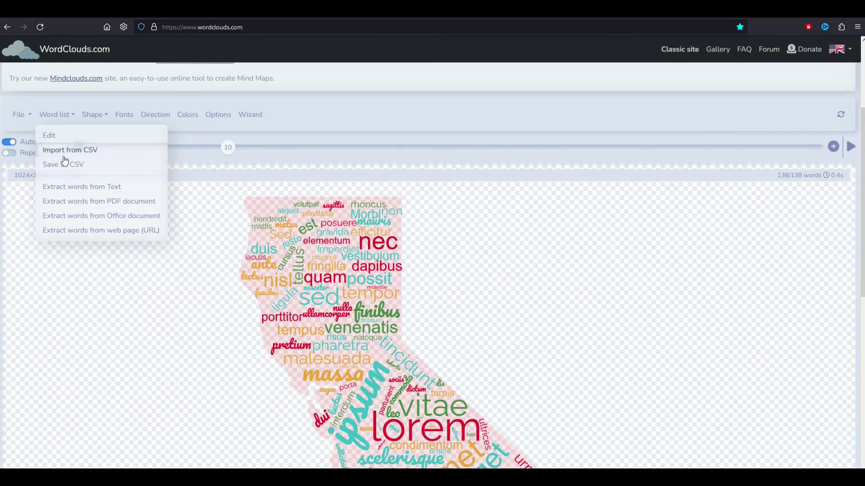
{"action": "left_click", "coordinate": [109, 187]}
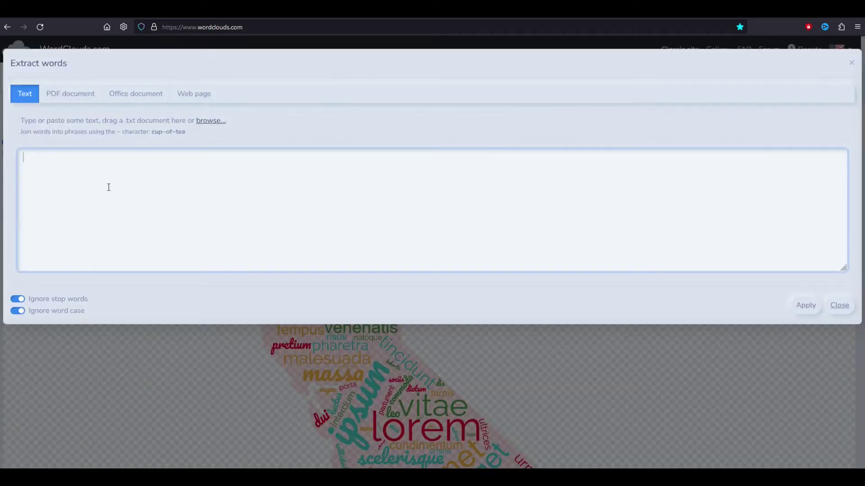
{"action": "key", "text": "ctrl+v"}
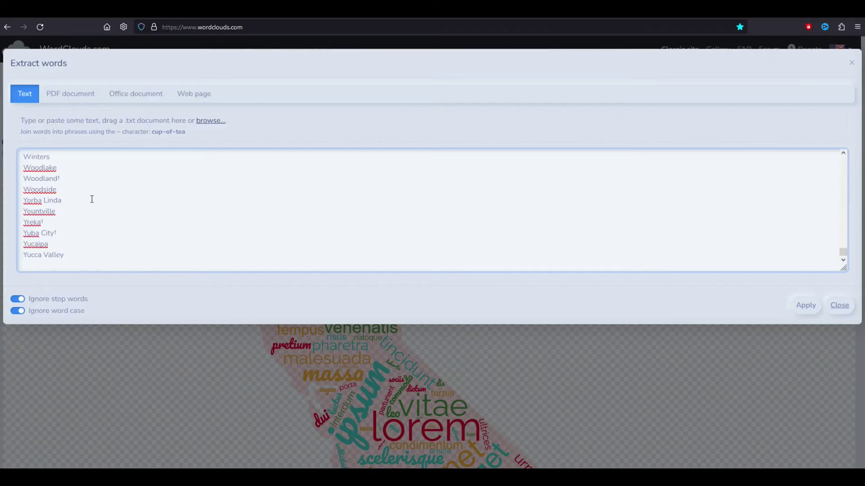
{"action": "scroll", "coordinate": [79, 232], "scroll_direction": "up", "scroll_amount": 20}
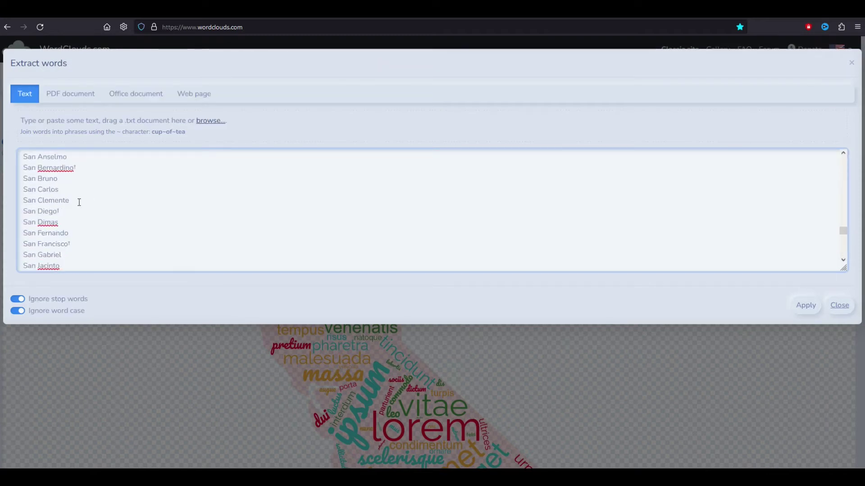
{"action": "scroll", "coordinate": [79, 202], "scroll_direction": "down", "scroll_amount": 8}
{"action": "scroll", "coordinate": [79, 202], "scroll_direction": "up", "scroll_amount": 2}
- Delete the † marks after San Bernardino and San Luis Obispo
{"action": "key", "text": "BackSpace"}
{"action": "left_click", "coordinate": [66, 212]}
{"action": "scroll", "coordinate": [77, 185], "scroll_direction": "down", "scroll_amount": 2}
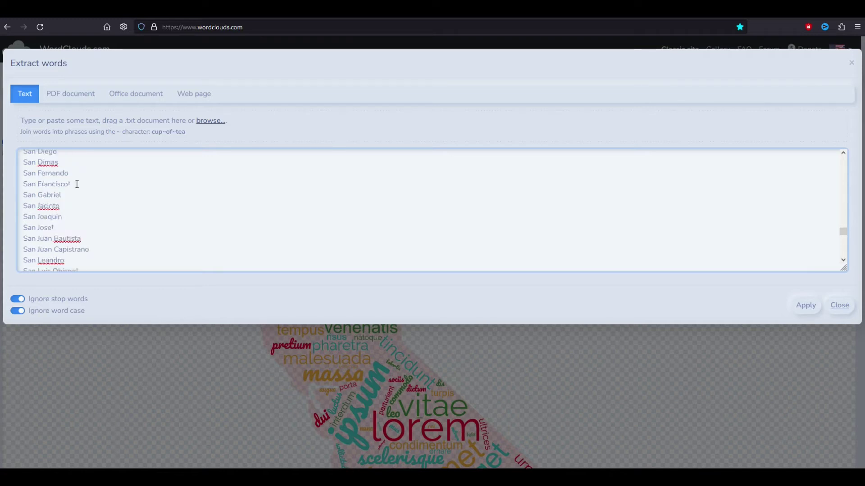
{"action": "scroll", "coordinate": [83, 188], "scroll_direction": "down", "scroll_amount": 4}
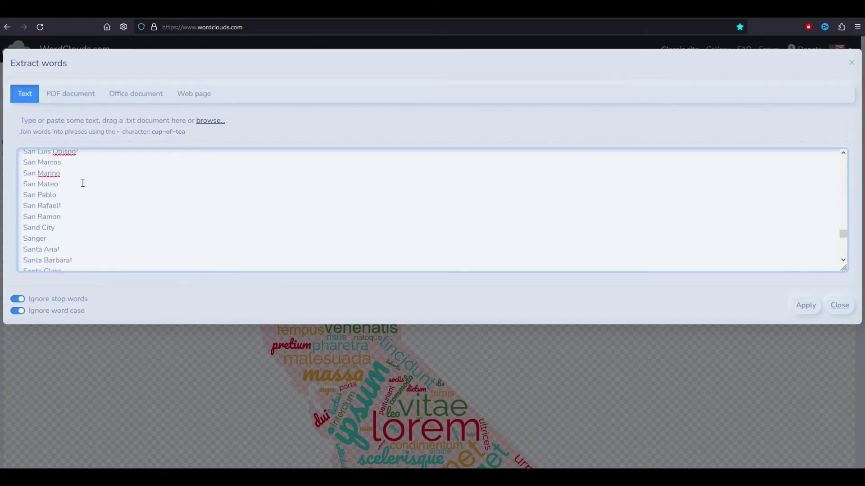
{"action": "scroll", "coordinate": [83, 183], "scroll_direction": "up", "scroll_amount": 2}
{"action": "left_click", "coordinate": [90, 211]}
{"action": "key", "text": "BackSpace"}
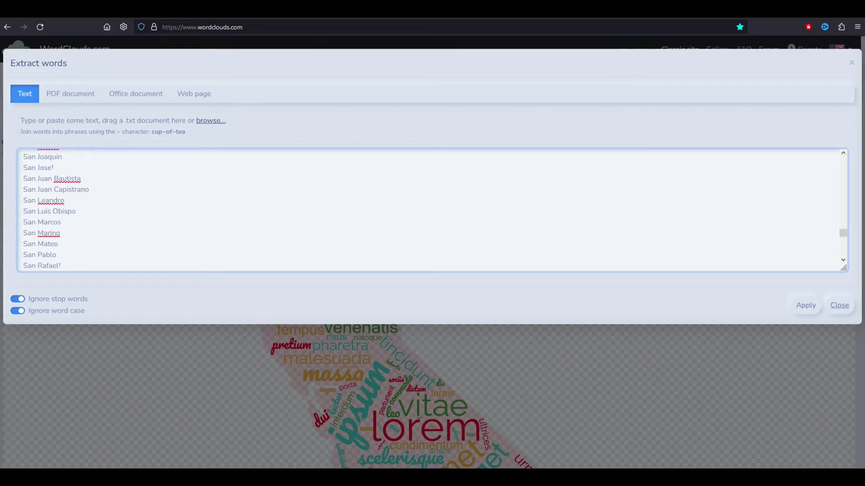
{"action": "scroll", "coordinate": [107, 237], "scroll_direction": "down", "scroll_amount": 2}
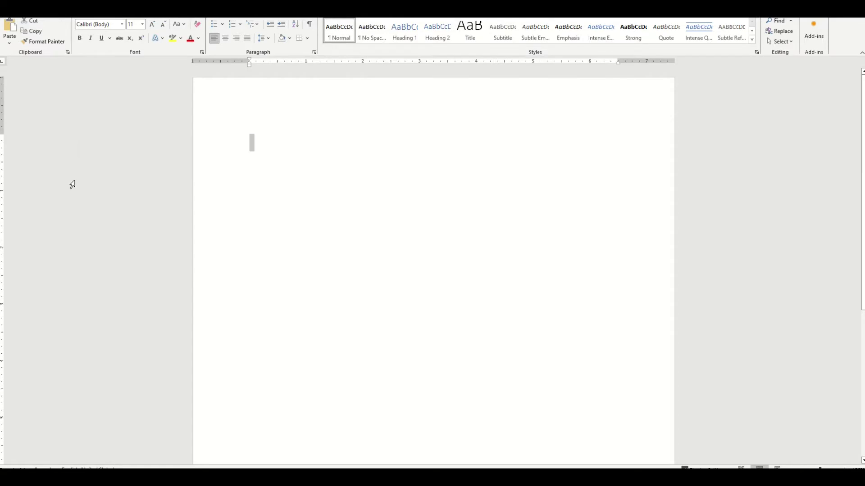
- Paste the city list into Word, then undo the hyperlinked, formatted paste
{"action": "key", "text": "ctrl+v"}
{"action": "scroll", "coordinate": [319, 231], "scroll_direction": "up", "scroll_amount": 8}
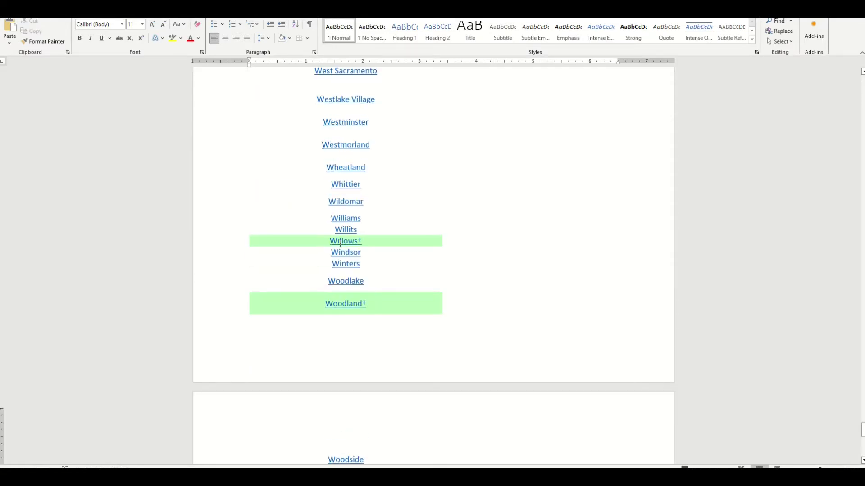
{"action": "scroll", "coordinate": [319, 231], "scroll_direction": "up", "scroll_amount": 20}
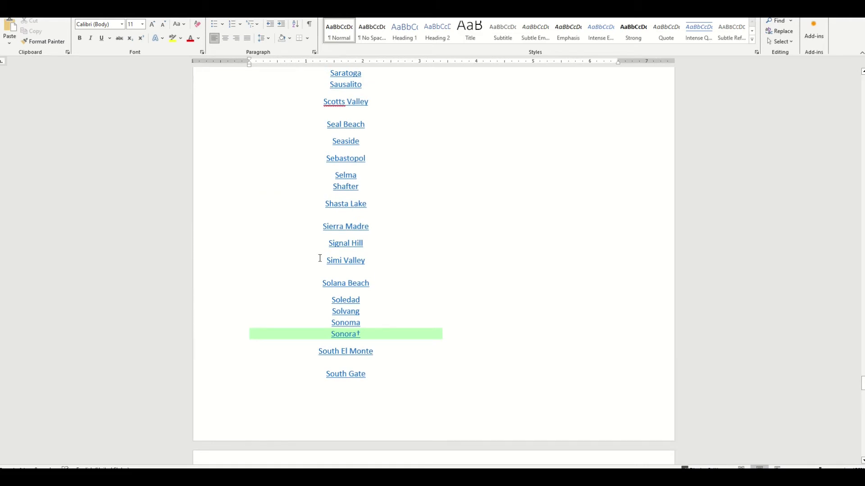
{"action": "key", "text": "ctrl+z"}
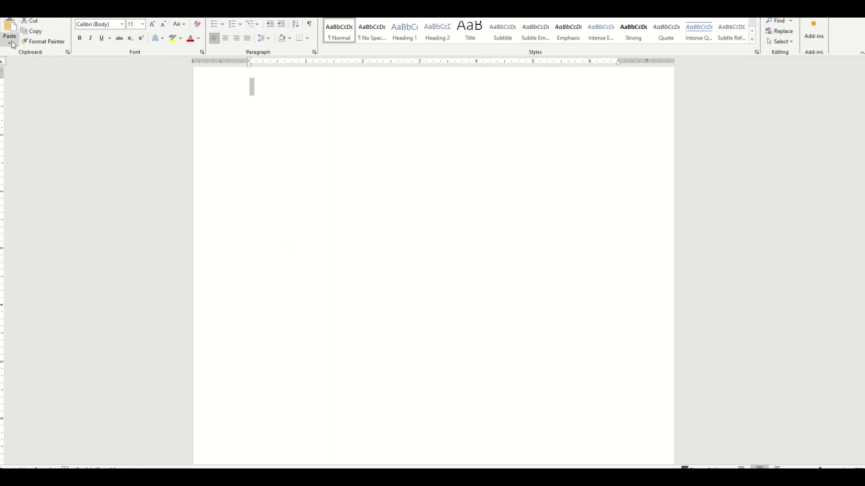
- Paste the list as Unformatted Text via Paste Special and select the † after Ukiah
{"action": "left_click", "coordinate": [10, 42]}
{"action": "left_click", "coordinate": [18, 76]}
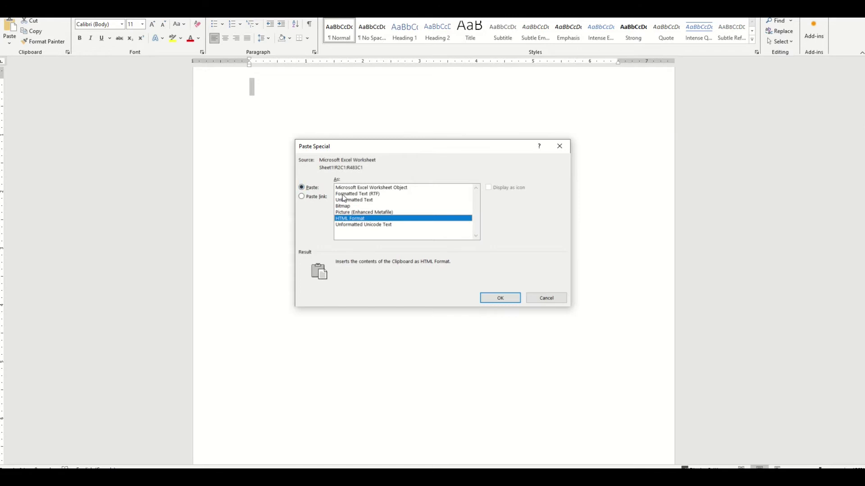
{"action": "left_click", "coordinate": [347, 201]}
{"action": "left_click", "coordinate": [499, 297]}
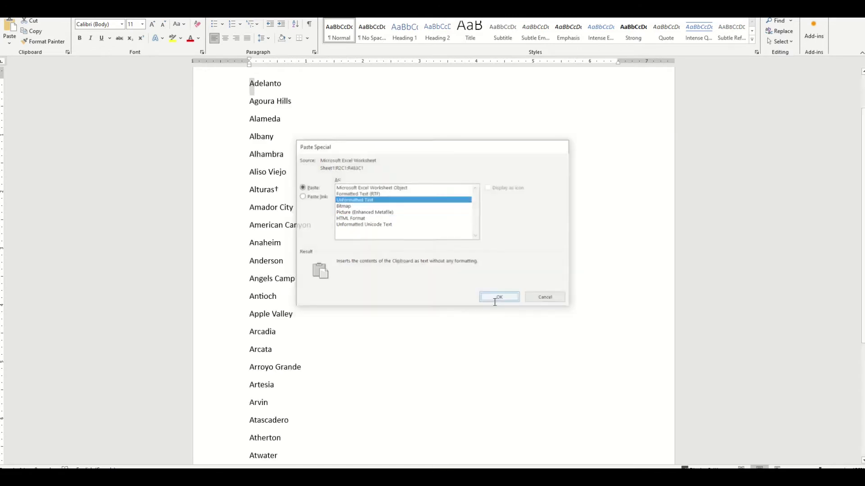
{"action": "scroll", "coordinate": [347, 223], "scroll_direction": "up", "scroll_amount": 5}
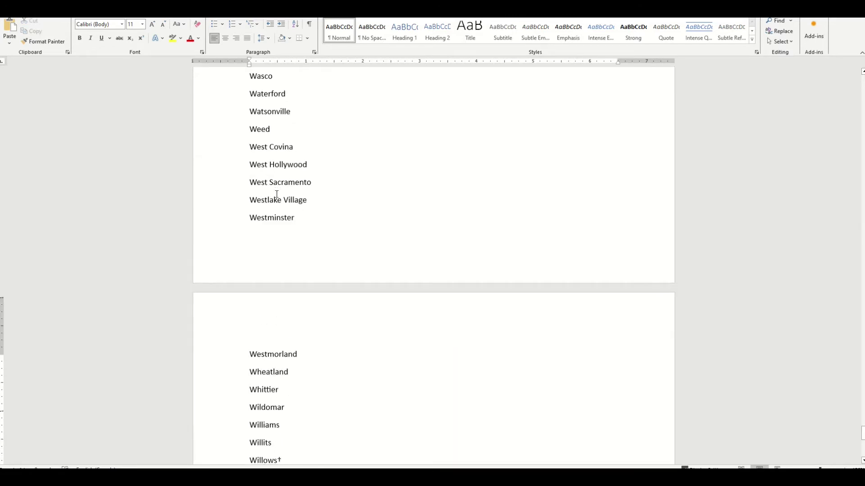
{"action": "scroll", "coordinate": [275, 196], "scroll_direction": "up", "scroll_amount": 4}
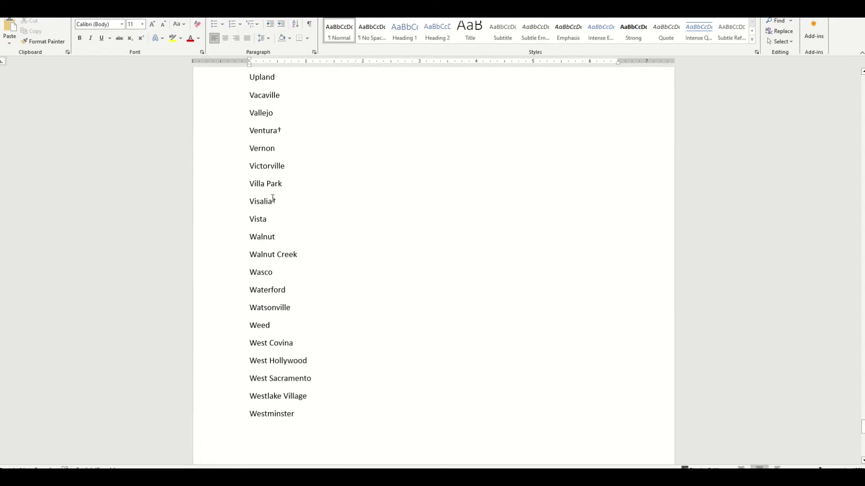
{"action": "scroll", "coordinate": [271, 196], "scroll_direction": "up", "scroll_amount": 1}
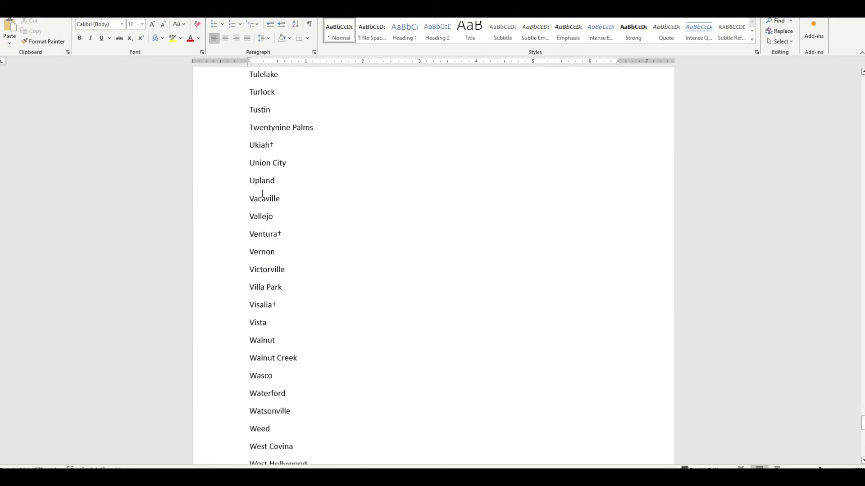
{"action": "double_click", "coordinate": [281, 146]}
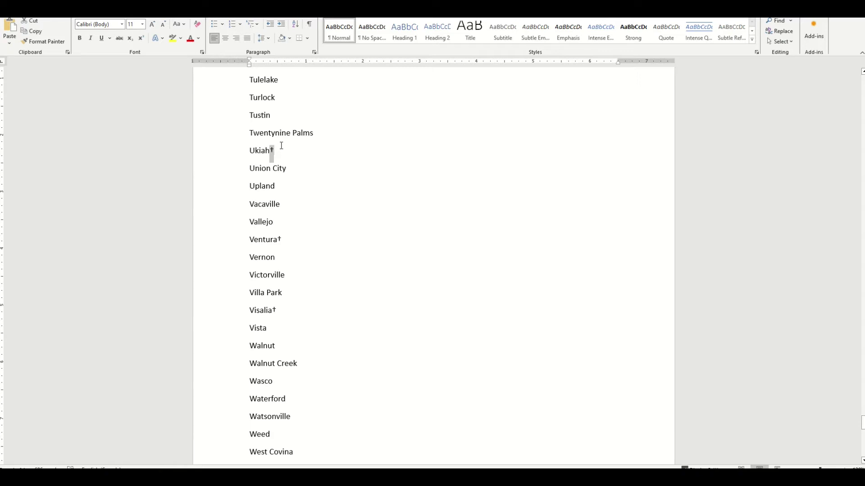
- Replace all 7 † marks with nothing using Find and Replace
{"action": "scroll", "coordinate": [315, 192], "scroll_direction": "up", "scroll_amount": 6}
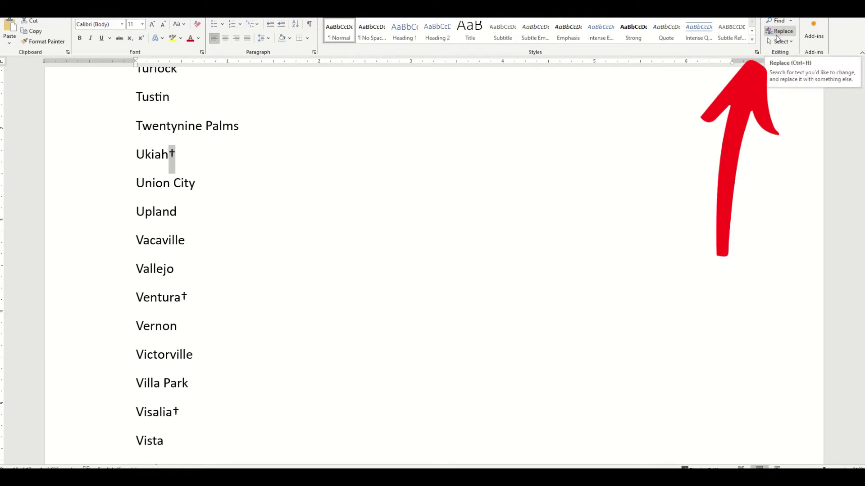
{"action": "left_click", "coordinate": [780, 32]}
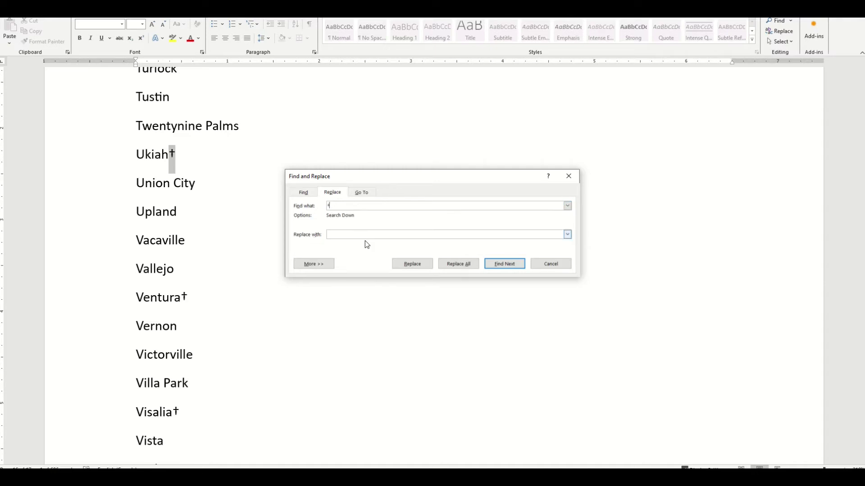
{"action": "left_click", "coordinate": [457, 267]}
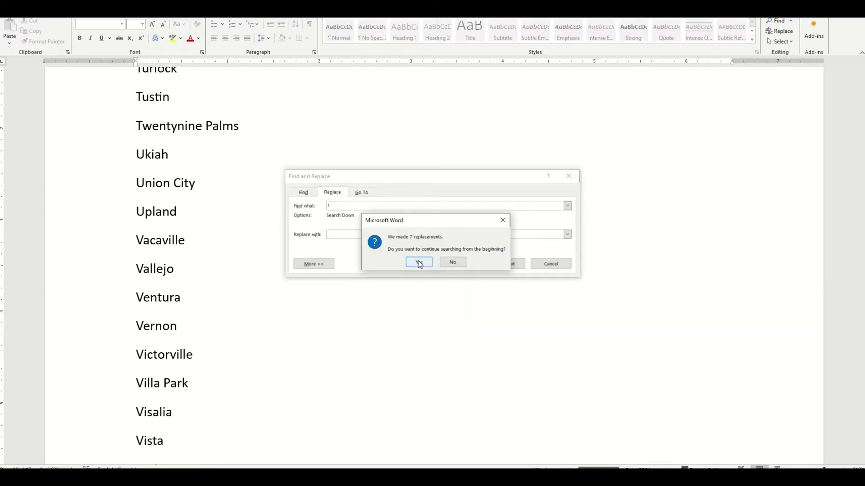
{"action": "left_click", "coordinate": [419, 263]}
{"action": "left_click", "coordinate": [428, 261]}
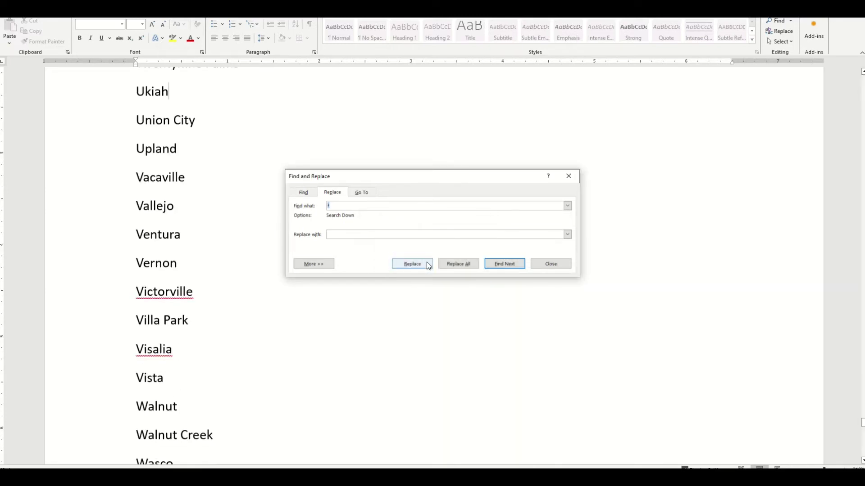
{"action": "left_click", "coordinate": [559, 266]}
- Select the entire cleaned city list with Ctrl+A
{"action": "left_click", "coordinate": [357, 250]}
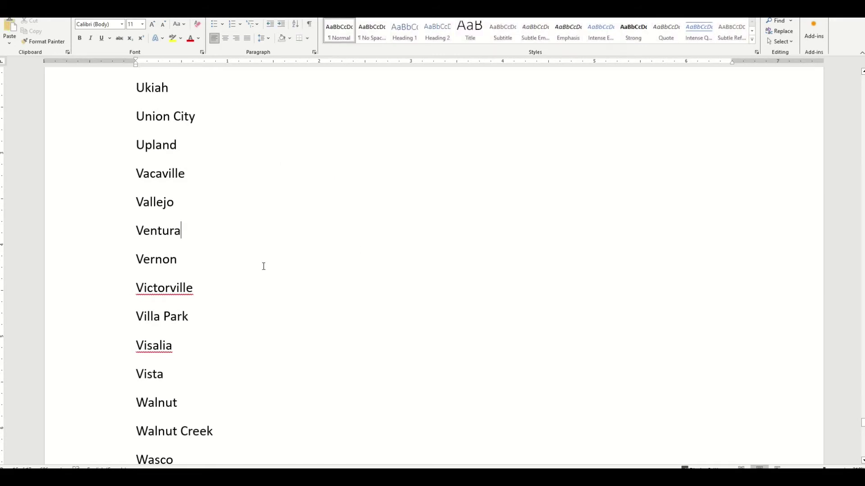
{"action": "scroll", "coordinate": [257, 259], "scroll_direction": "up", "scroll_amount": 6}
{"action": "left_click", "coordinate": [207, 241]}
{"action": "scroll", "coordinate": [207, 241], "scroll_direction": "down", "scroll_amount": 5}
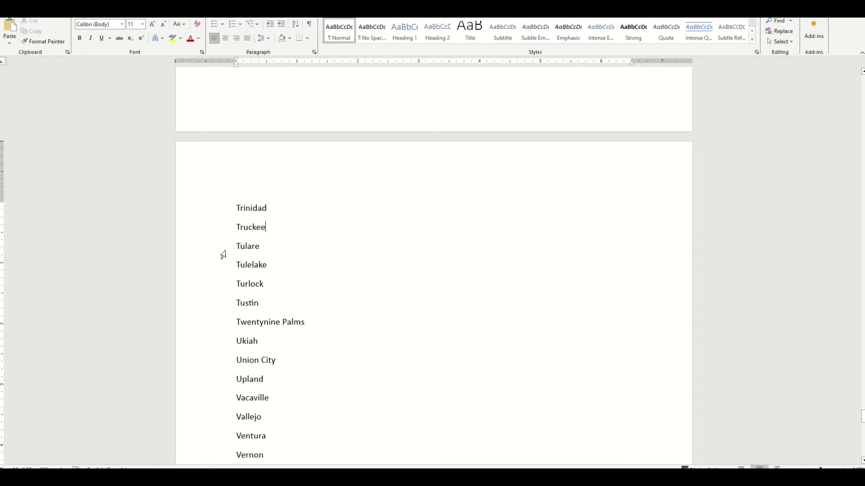
{"action": "key", "text": "ctrl+a"}
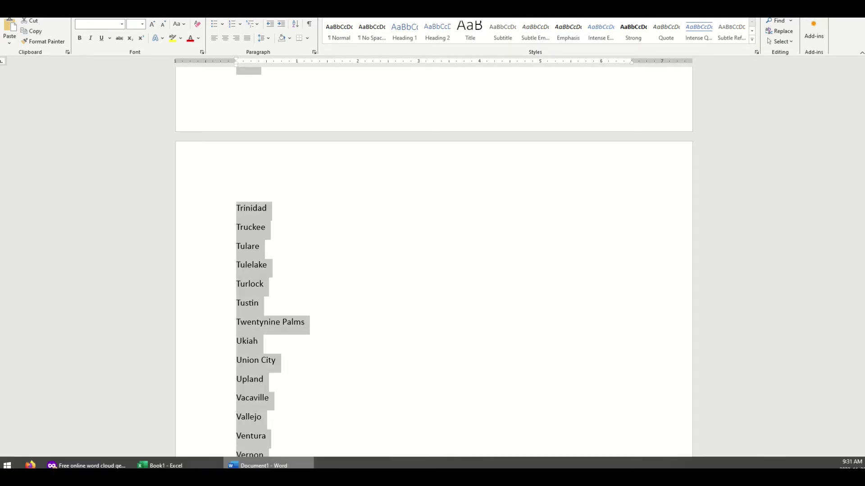
- Clear the Extract words box, paste the cleaned California city names, and Apply
{"action": "mouse_move", "coordinate": [162, 466]}
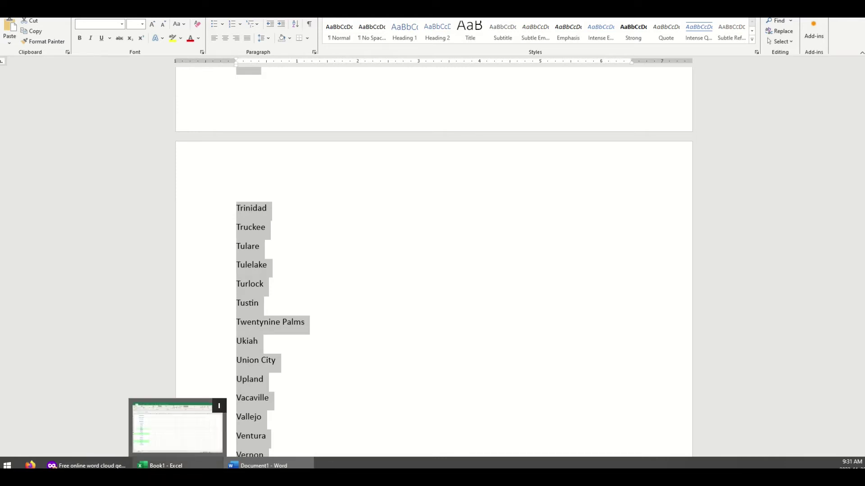
{"action": "left_click", "coordinate": [86, 466]}
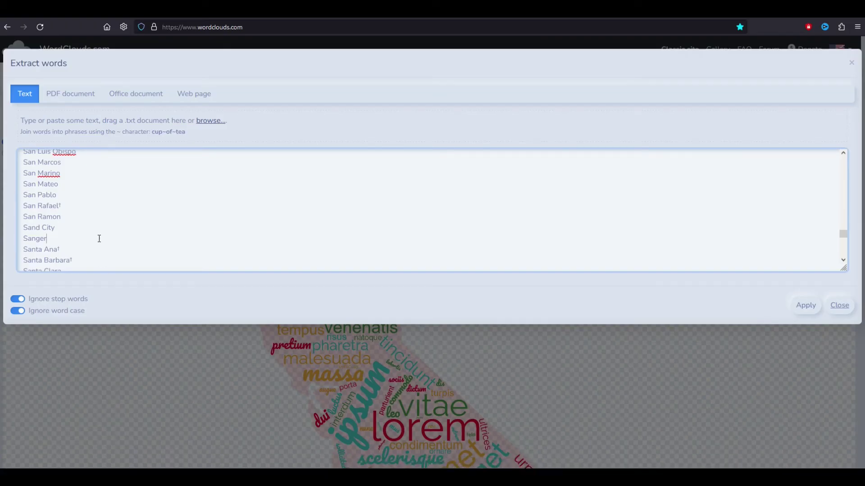
{"action": "key", "text": "ctrl+a"}
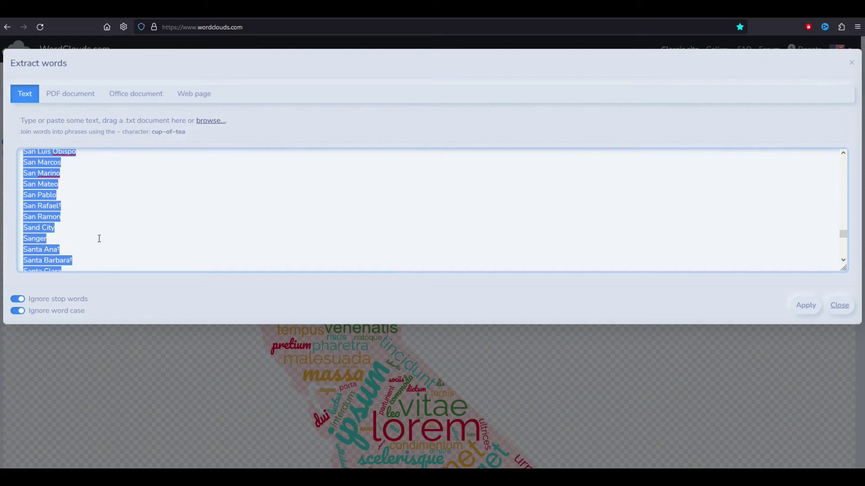
{"action": "key", "text": "BackSpace"}
{"action": "key", "text": "ctrl+v"}
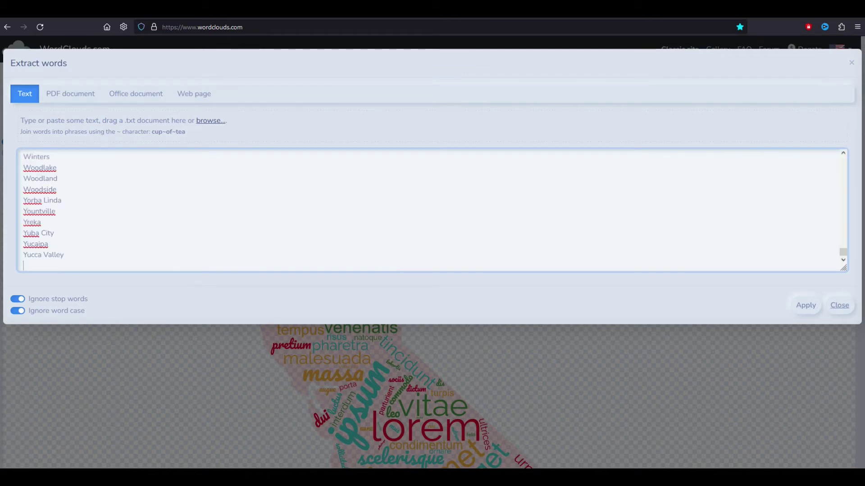
{"action": "scroll", "coordinate": [100, 210], "scroll_direction": "up", "scroll_amount": 3}
{"action": "scroll", "coordinate": [99, 210], "scroll_direction": "up", "scroll_amount": 20}
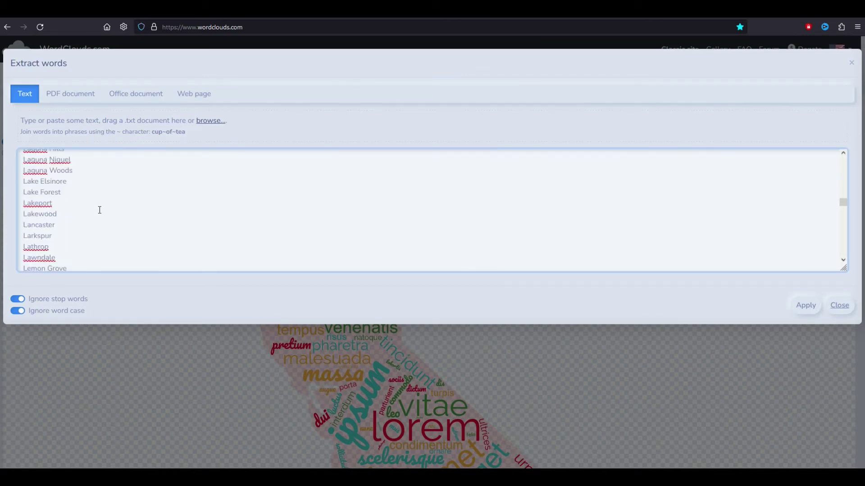
{"action": "scroll", "coordinate": [100, 210], "scroll_direction": "up", "scroll_amount": 20}
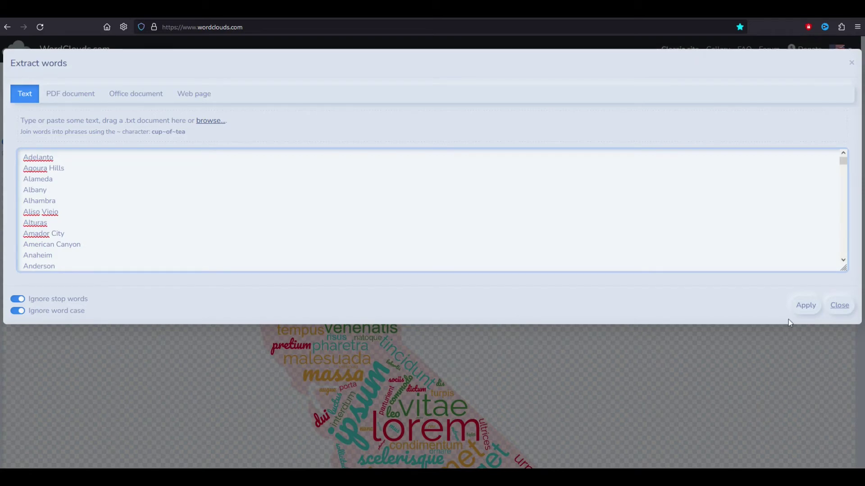
{"action": "left_click", "coordinate": [805, 305]}
{"action": "scroll", "coordinate": [241, 312], "scroll_direction": "down", "scroll_amount": 5}
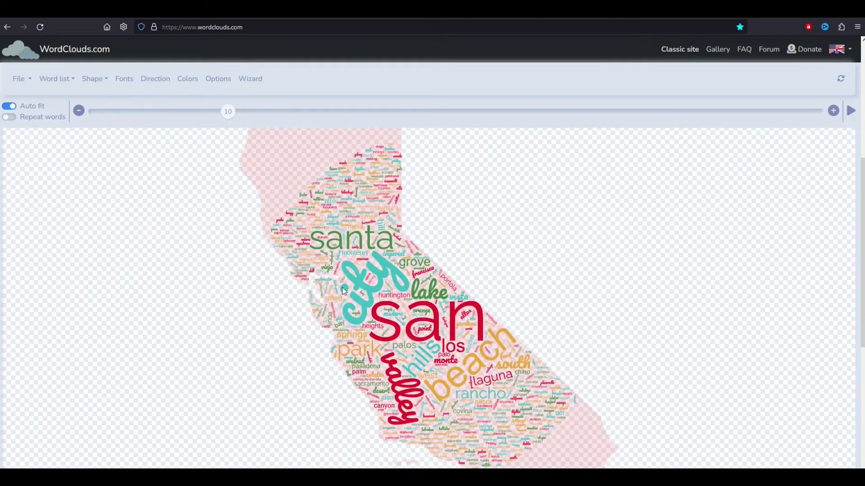
{"action": "scroll", "coordinate": [298, 253], "scroll_direction": "up", "scroll_amount": 3}
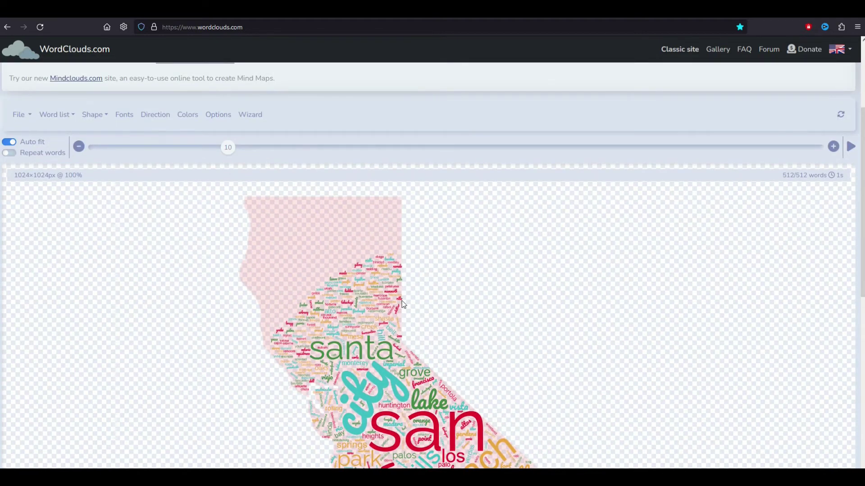
{"action": "scroll", "coordinate": [419, 297], "scroll_direction": "down", "scroll_amount": 5}
{"action": "scroll", "coordinate": [554, 374], "scroll_direction": "down", "scroll_amount": 2}
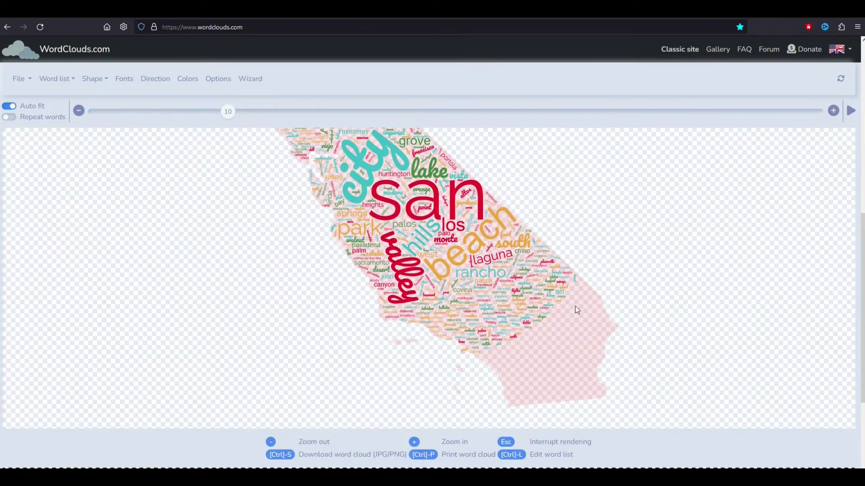
{"action": "scroll", "coordinate": [545, 359], "scroll_direction": "up", "scroll_amount": 5}
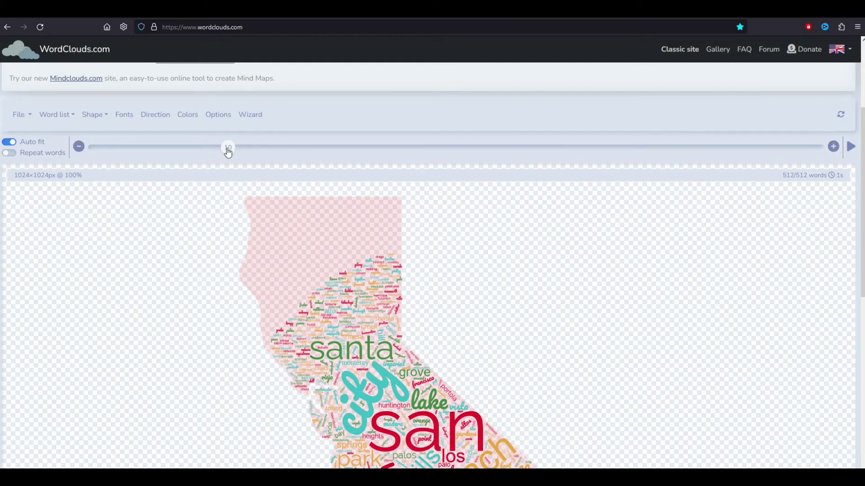
- Raise the size slider from 10 to 17, then 26, and settle on 23
{"action": "left_click_drag", "start_coordinate": [228, 151], "coordinate": [335, 157]}
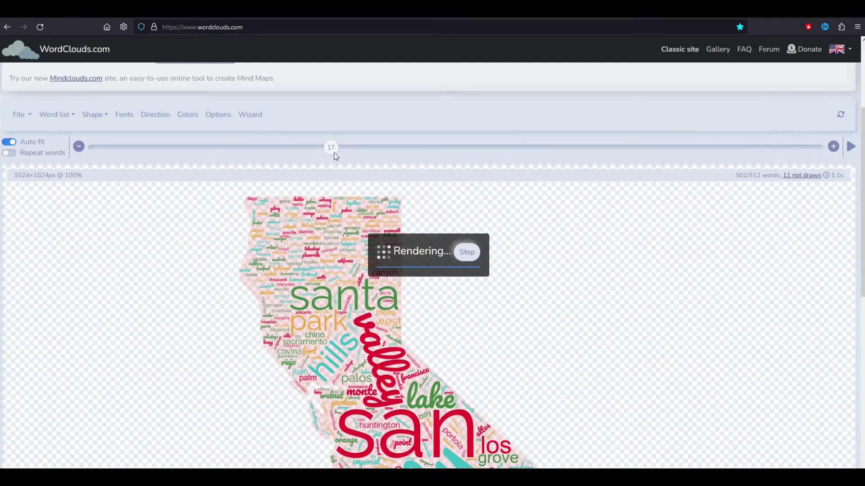
{"action": "scroll", "coordinate": [351, 200], "scroll_direction": "down", "scroll_amount": 4}
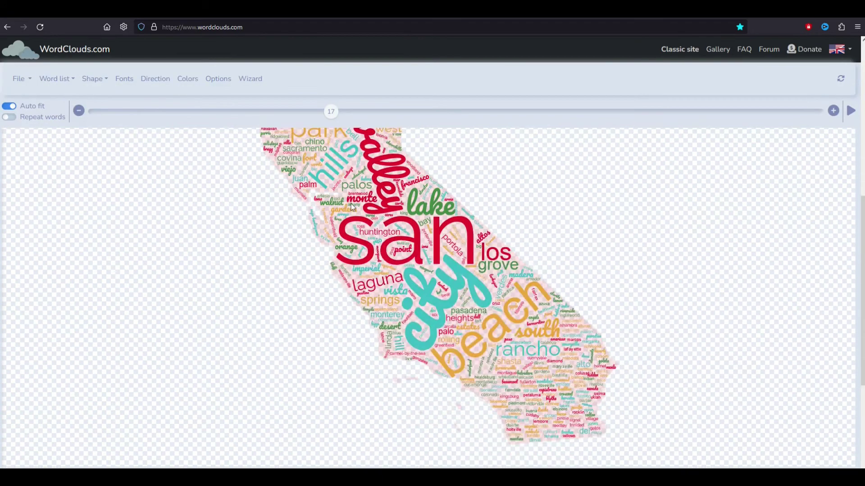
{"action": "scroll", "coordinate": [351, 200], "scroll_direction": "up", "scroll_amount": 3}
{"action": "left_click_drag", "start_coordinate": [332, 113], "coordinate": [375, 112]}
{"action": "left_click", "coordinate": [453, 120]}
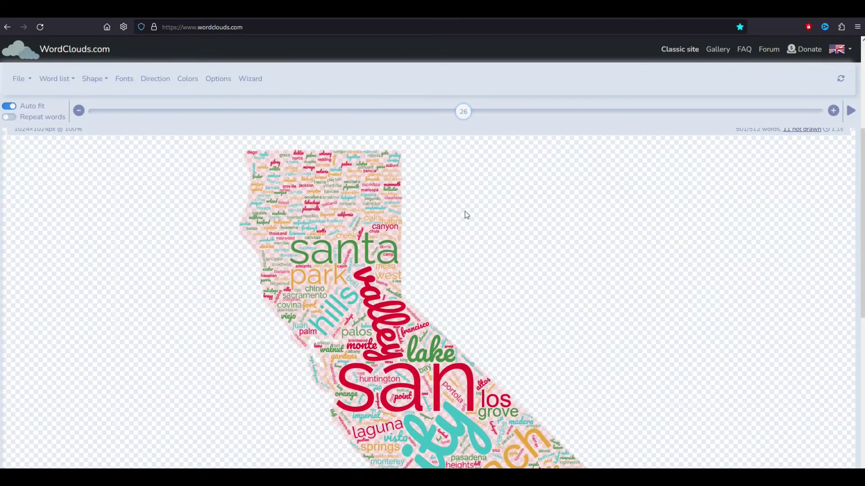
{"action": "scroll", "coordinate": [631, 205], "scroll_direction": "up", "scroll_amount": 1}
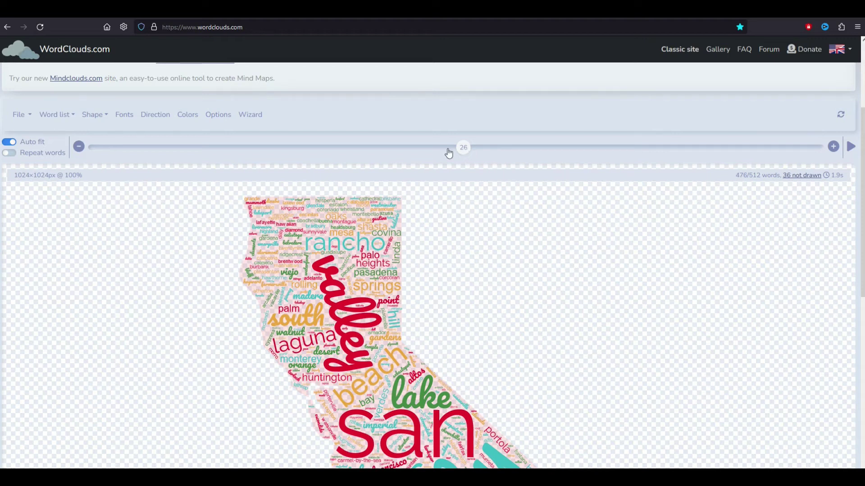
{"action": "left_click", "coordinate": [418, 148]}
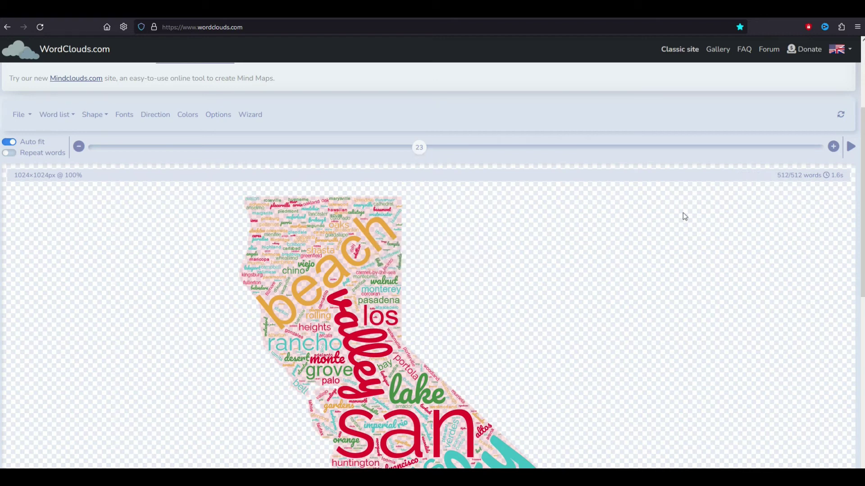
- Scroll through the cloud to confirm the city names fill the California outline
{"action": "scroll", "coordinate": [617, 234], "scroll_direction": "down", "scroll_amount": 4}
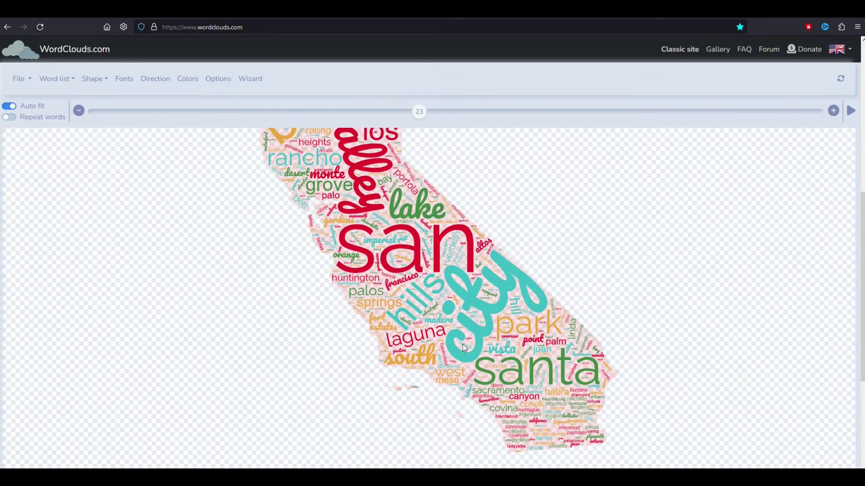
{"action": "scroll", "coordinate": [433, 342], "scroll_direction": "up", "scroll_amount": 5}
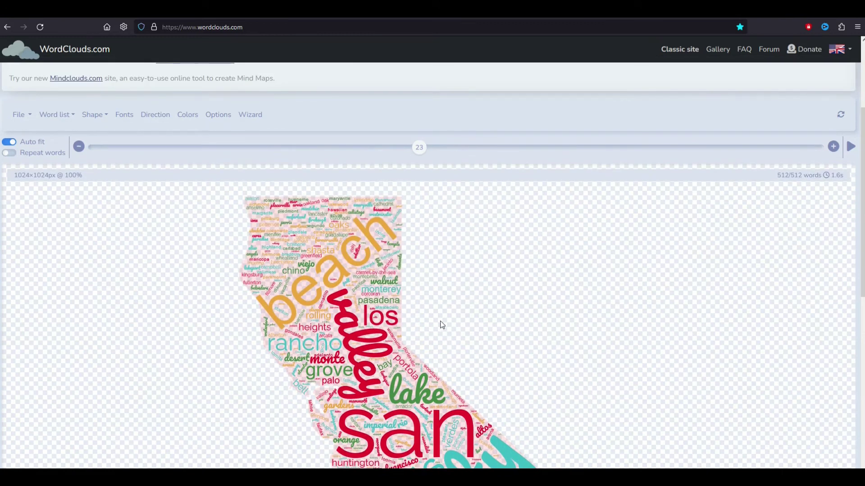
{"action": "scroll", "coordinate": [478, 330], "scroll_direction": "down", "scroll_amount": 2}
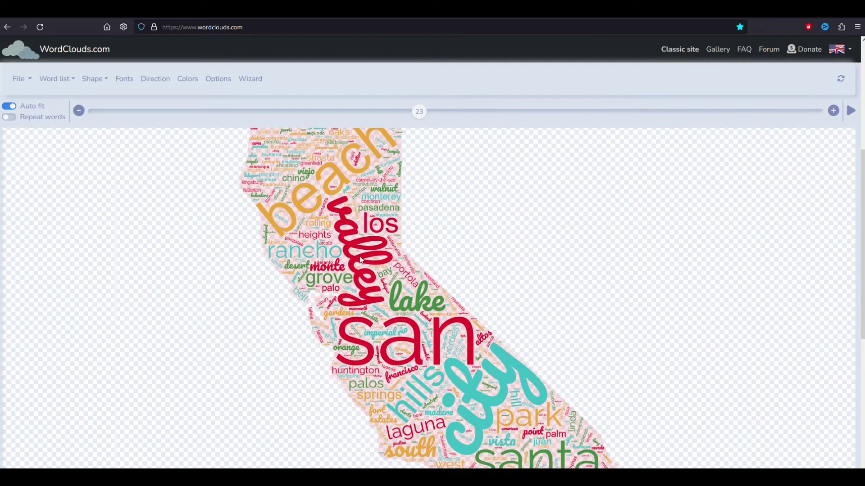
{"action": "scroll", "coordinate": [321, 219], "scroll_direction": "up", "scroll_amount": 2}
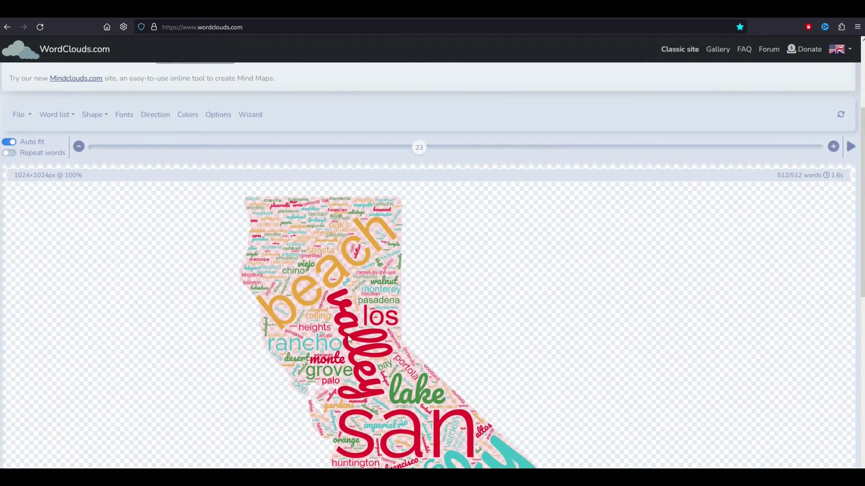
{"action": "scroll", "coordinate": [351, 339], "scroll_direction": "down", "scroll_amount": 3}
{"action": "scroll", "coordinate": [352, 339], "scroll_direction": "down", "scroll_amount": 2}
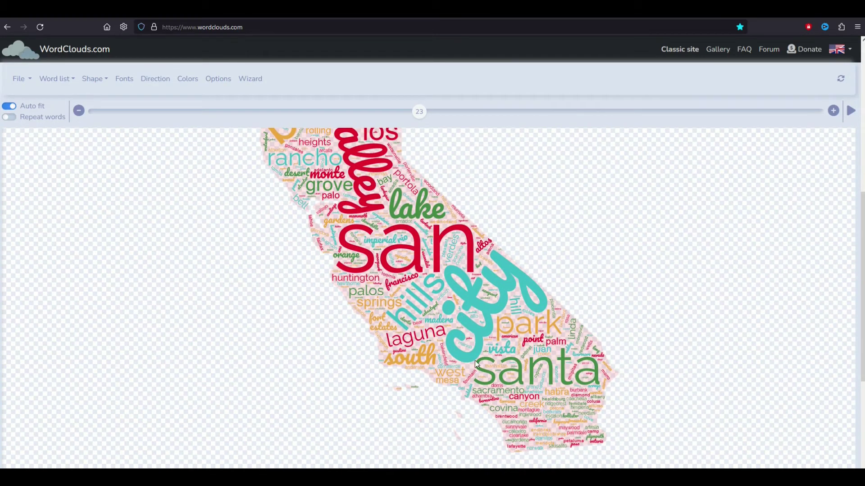
{"action": "scroll", "coordinate": [495, 336], "scroll_direction": "up", "scroll_amount": 3}
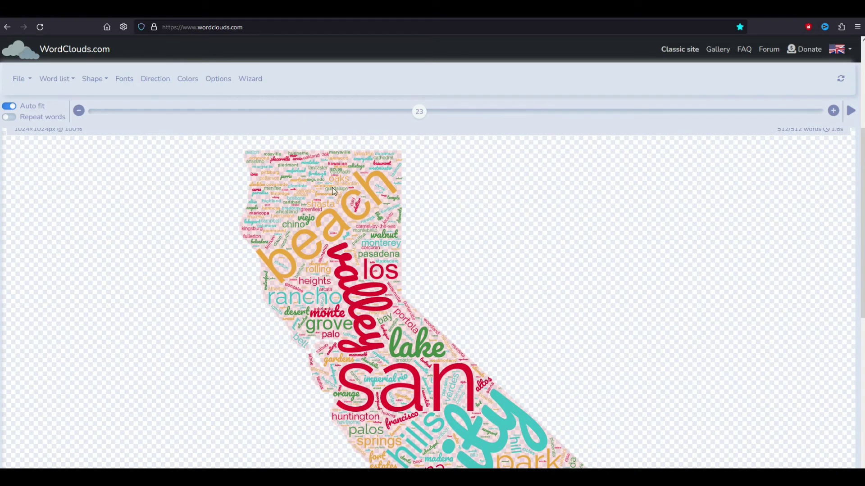
{"action": "scroll", "coordinate": [325, 191], "scroll_direction": "up", "scroll_amount": 3}
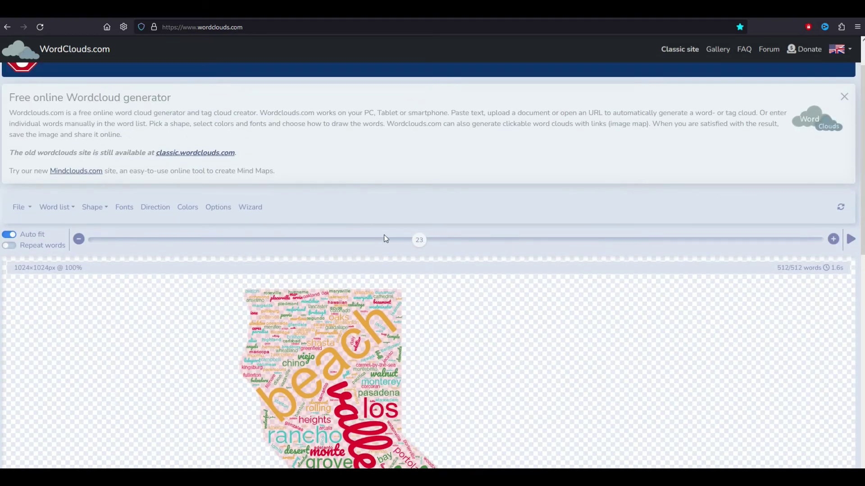
{"action": "scroll", "coordinate": [431, 250], "scroll_direction": "down", "scroll_amount": 3}
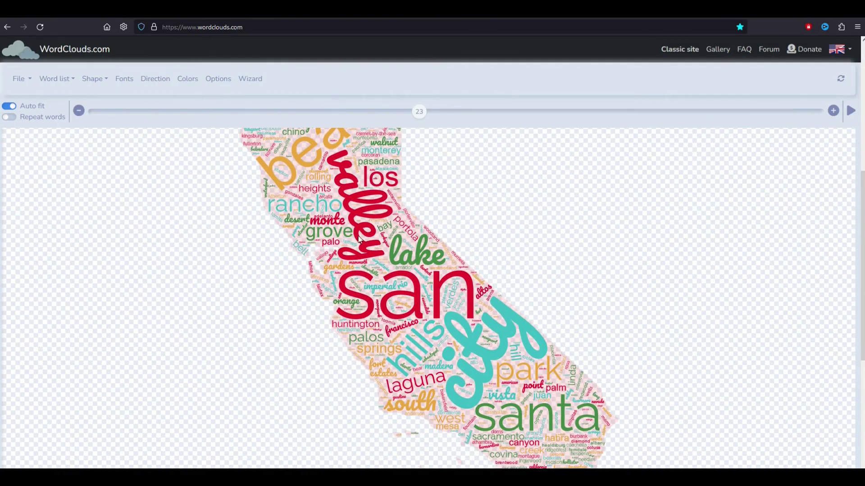
{"action": "scroll", "coordinate": [410, 318], "scroll_direction": "up", "scroll_amount": 3}
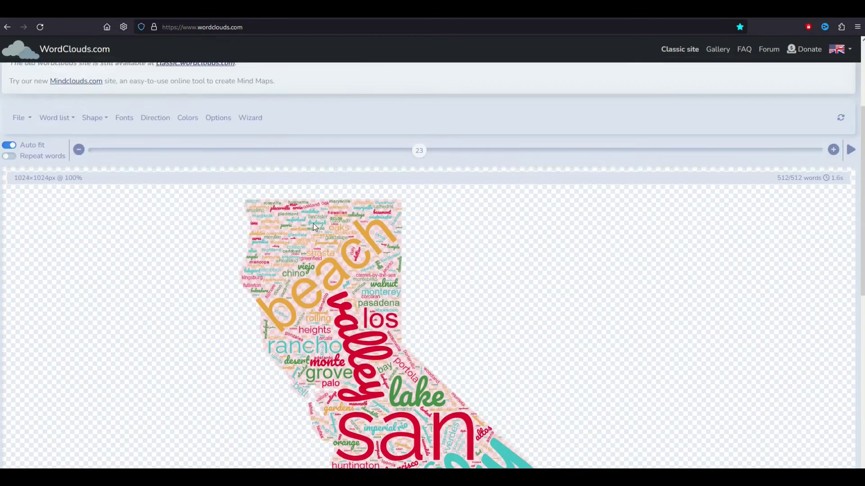
{"action": "scroll", "coordinate": [313, 223], "scroll_direction": "up", "scroll_amount": 2}
{"action": "left_click", "coordinate": [125, 208]}
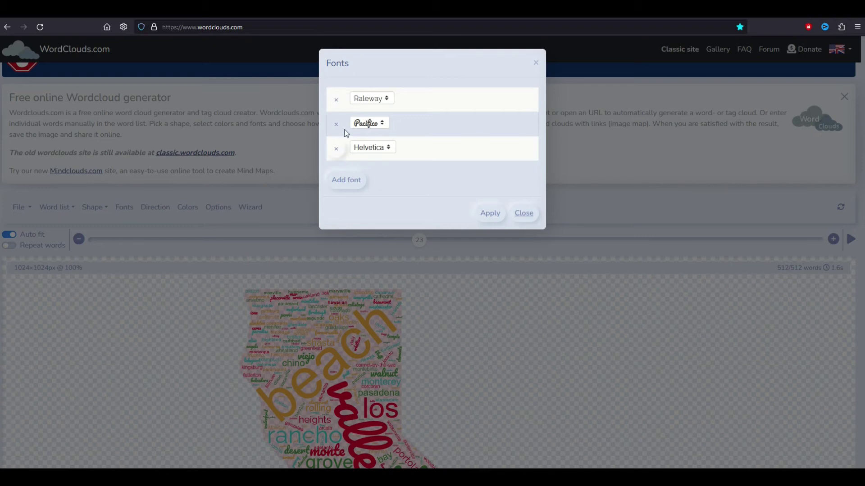
{"action": "left_click", "coordinate": [523, 213]}
{"action": "scroll", "coordinate": [488, 260], "scroll_direction": "down", "scroll_amount": 5}
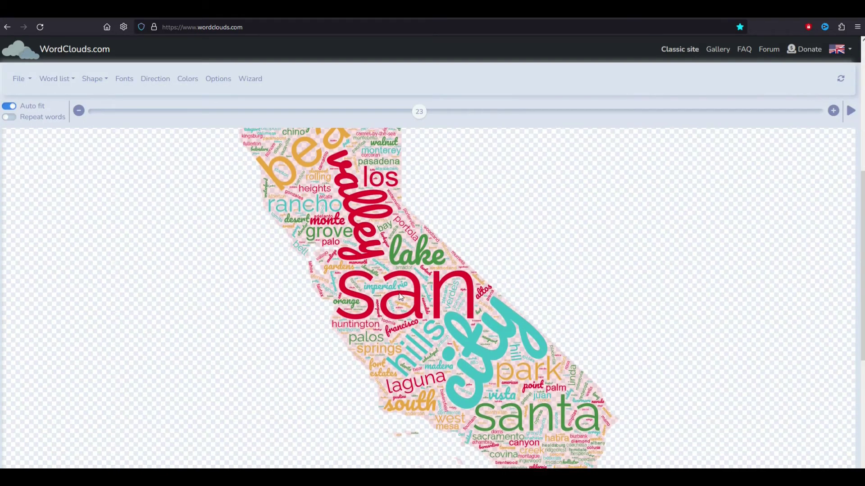
{"action": "scroll", "coordinate": [401, 297], "scroll_direction": "down", "scroll_amount": 3}
{"action": "scroll", "coordinate": [411, 298], "scroll_direction": "up", "scroll_amount": 6}
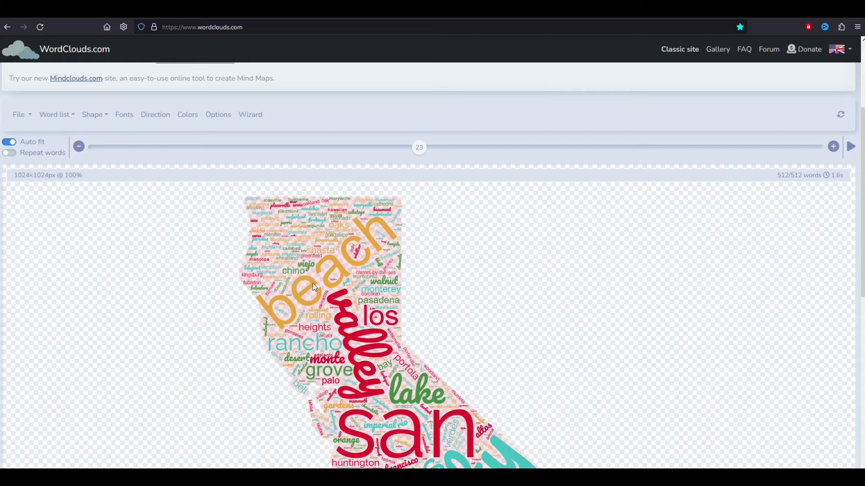
- Save the cloud as an .SVG image and download it as wordcloud.svg through Firefox
{"action": "left_click", "coordinate": [22, 117]}
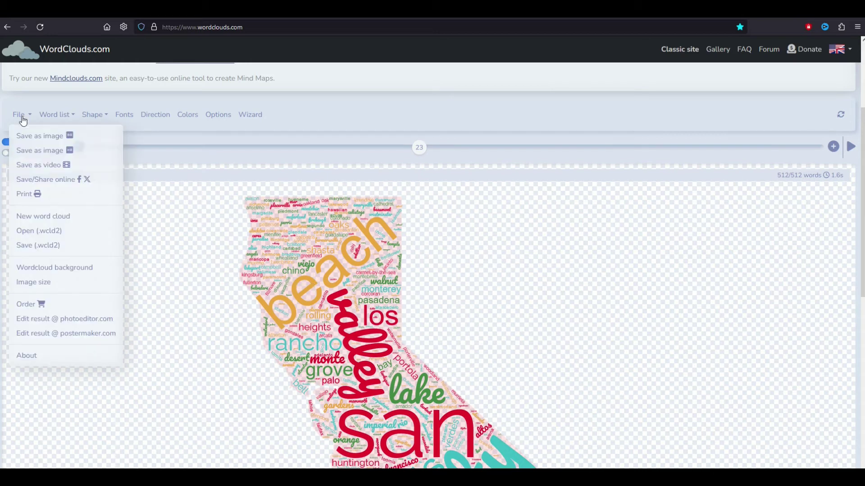
{"action": "left_click", "coordinate": [36, 153]}
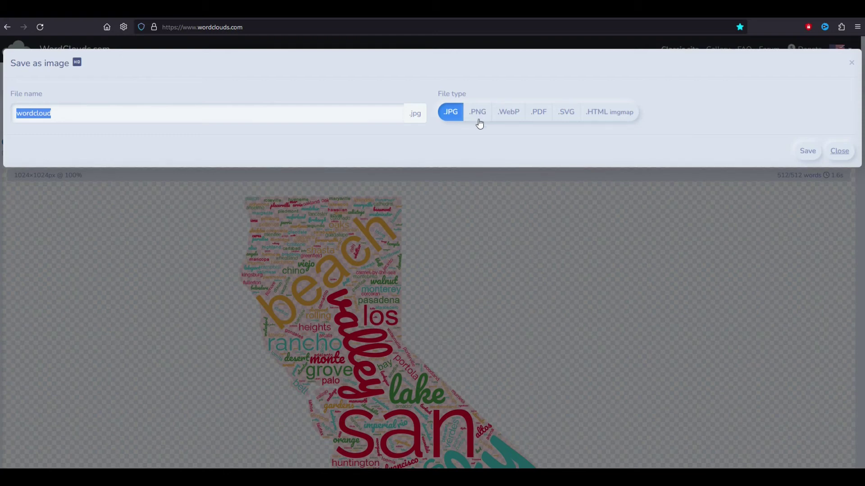
{"action": "left_click", "coordinate": [565, 113]}
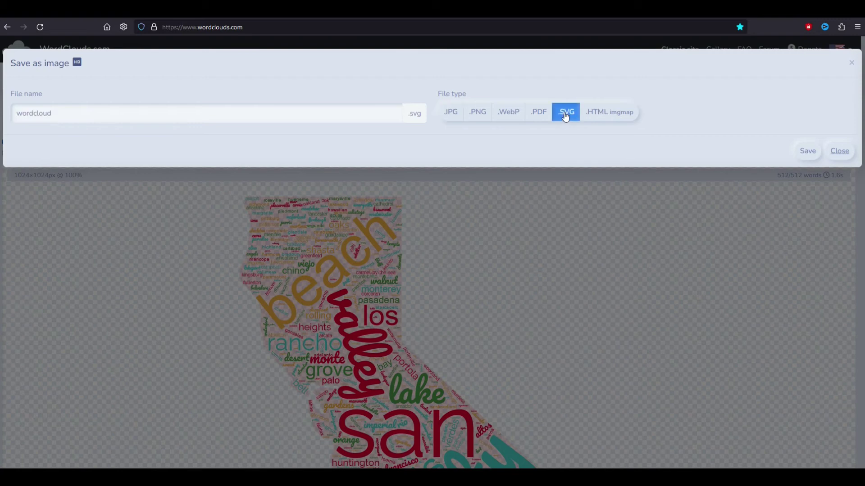
{"action": "left_click", "coordinate": [806, 152]}
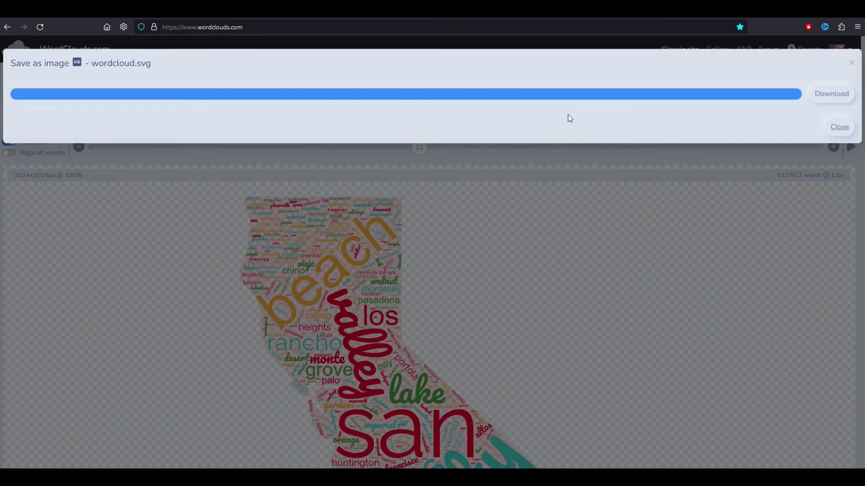
{"action": "left_click", "coordinate": [823, 95]}
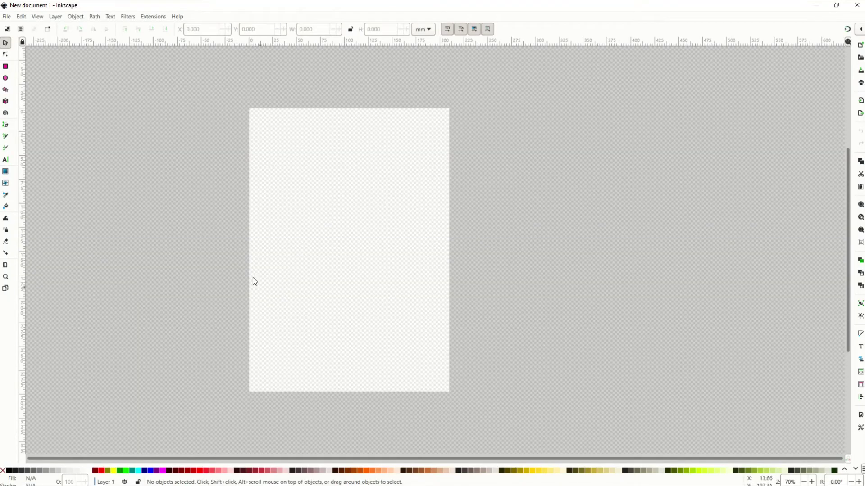
- View the About Inkscape window showing version 1.2.1, close it, and open the File menu
{"action": "left_click", "coordinate": [177, 17]}
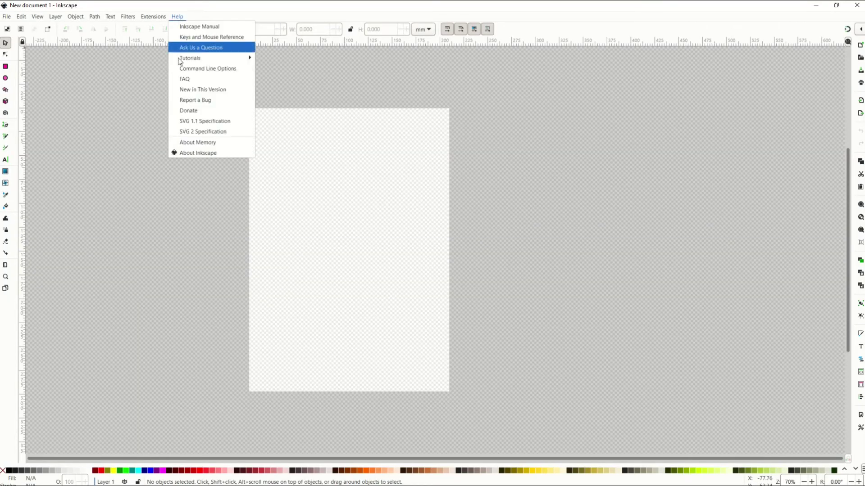
{"action": "left_click", "coordinate": [185, 149]}
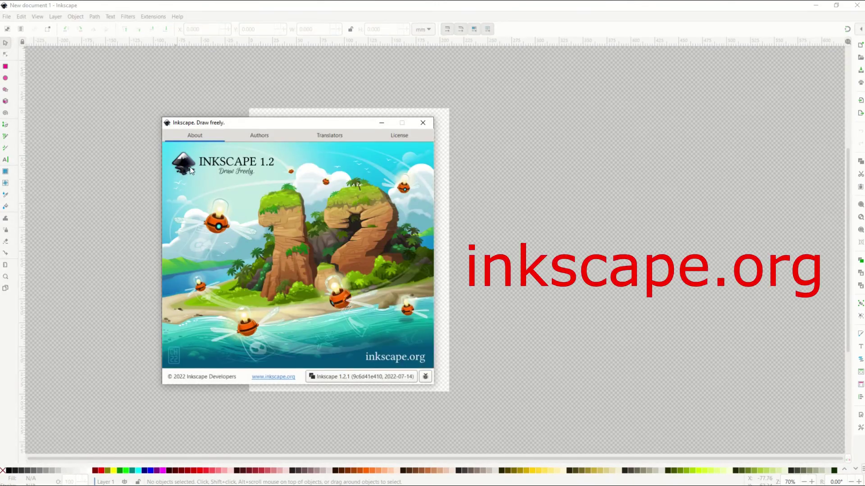
{"action": "left_click", "coordinate": [423, 124]}
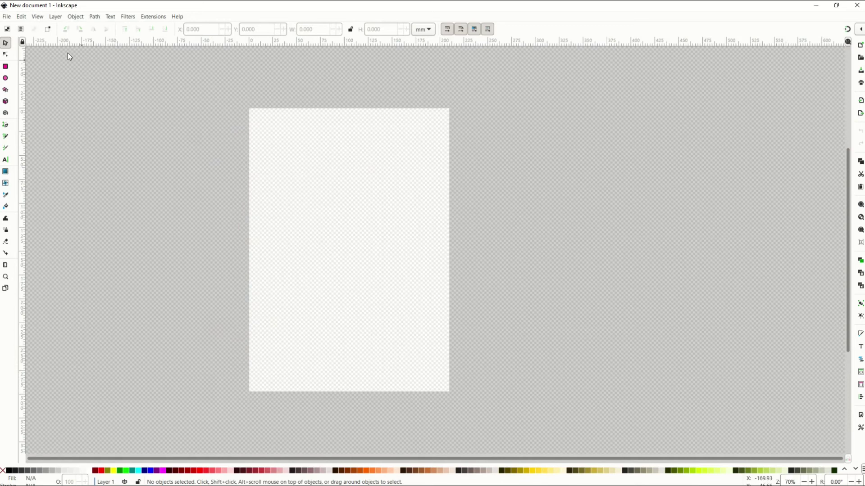
{"action": "left_click", "coordinate": [12, 17]}
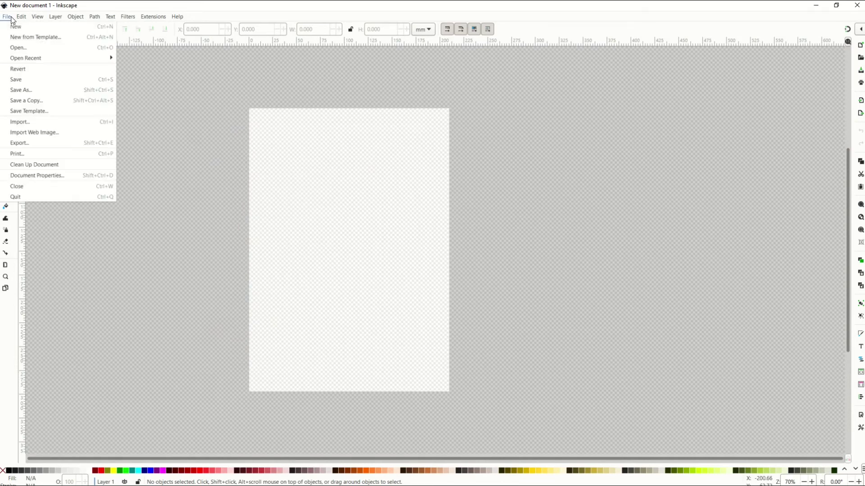
- Open wordcloud.svg and delete its black background rectangle, leaving the words on transparency
{"action": "left_click", "coordinate": [12, 48]}
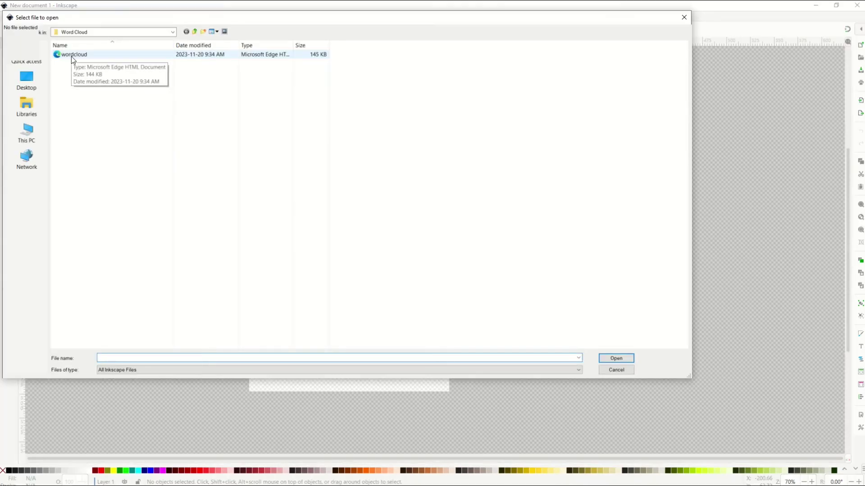
{"action": "double_click", "coordinate": [71, 56]}
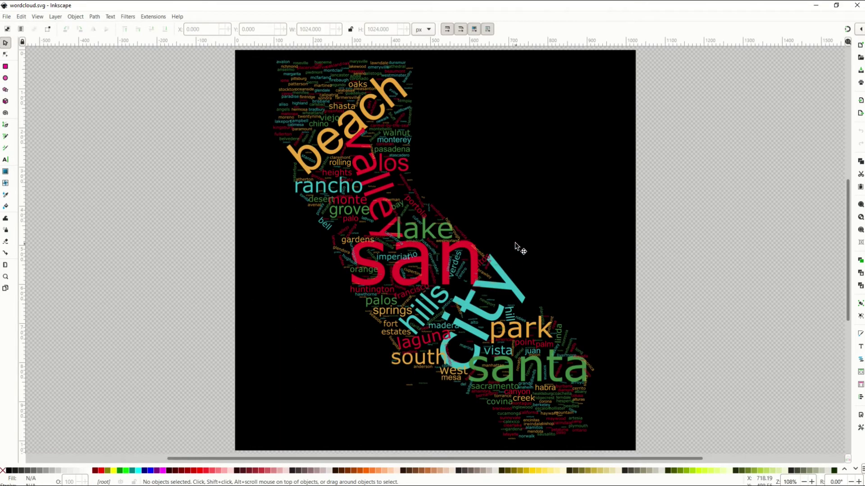
{"action": "left_click", "coordinate": [530, 122]}
{"action": "left_click_drag", "start_coordinate": [539, 144], "coordinate": [286, 165]}
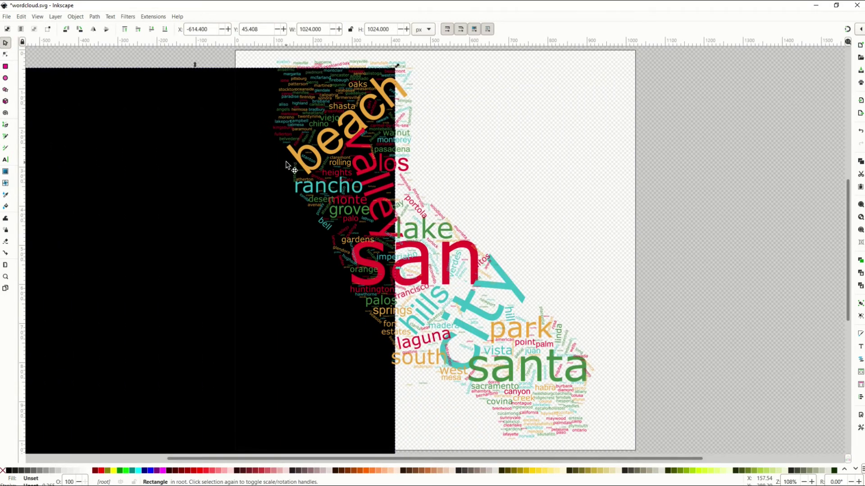
{"action": "key", "text": "Delete"}
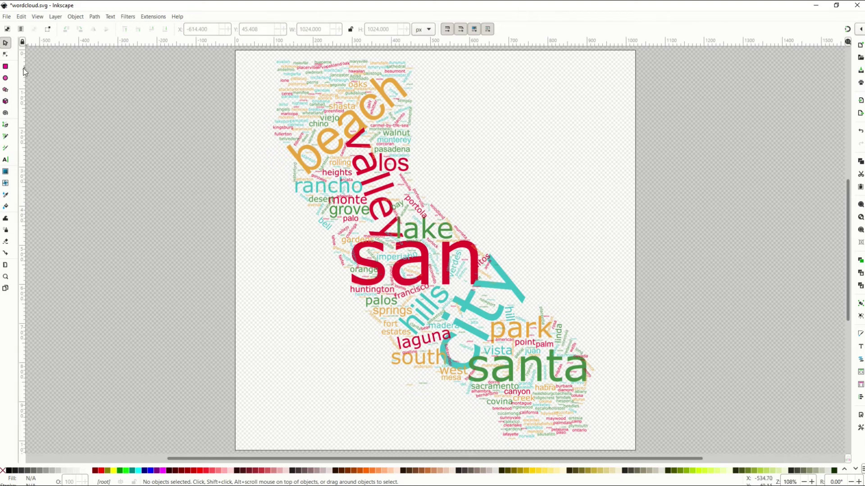
- Select all 513 word-cloud objects with Ctrl+A, briefly try the Node tool, and zoom out
{"action": "key", "text": "ctrl"}
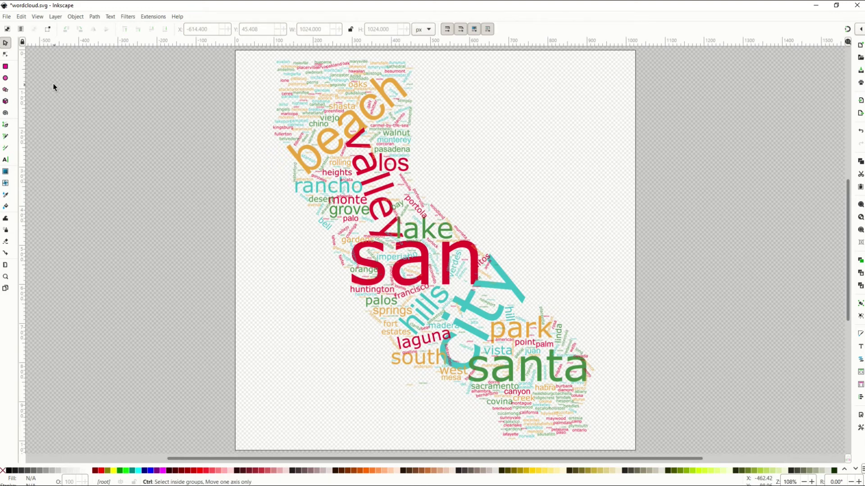
{"action": "key", "text": "ctrl+a"}
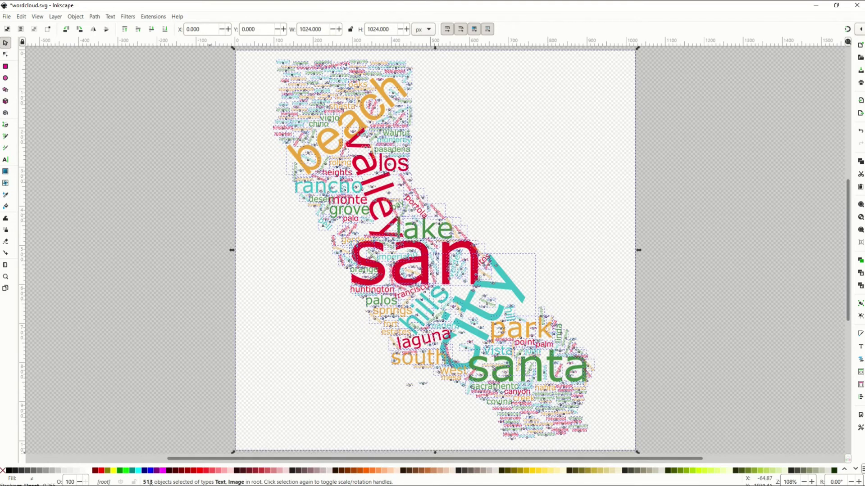
{"action": "left_click", "coordinate": [6, 55]}
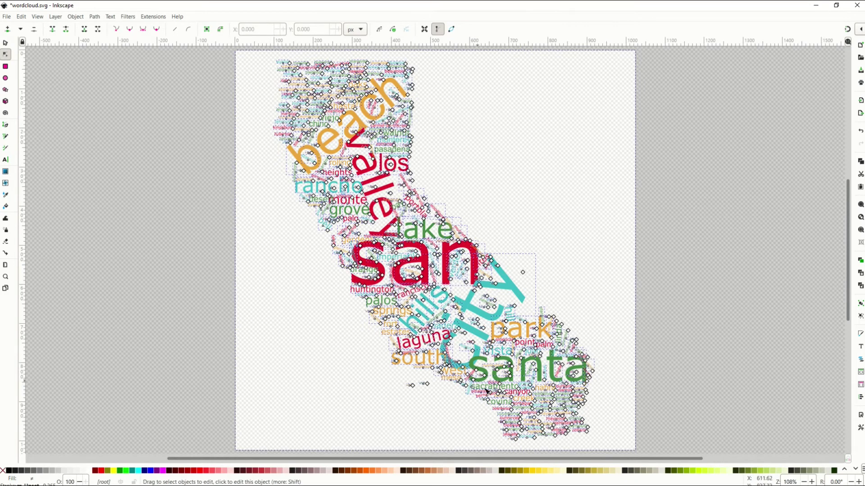
{"action": "left_click", "coordinate": [6, 43]}
{"action": "scroll", "coordinate": [147, 241], "scroll_direction": "down", "scroll_amount": 1}
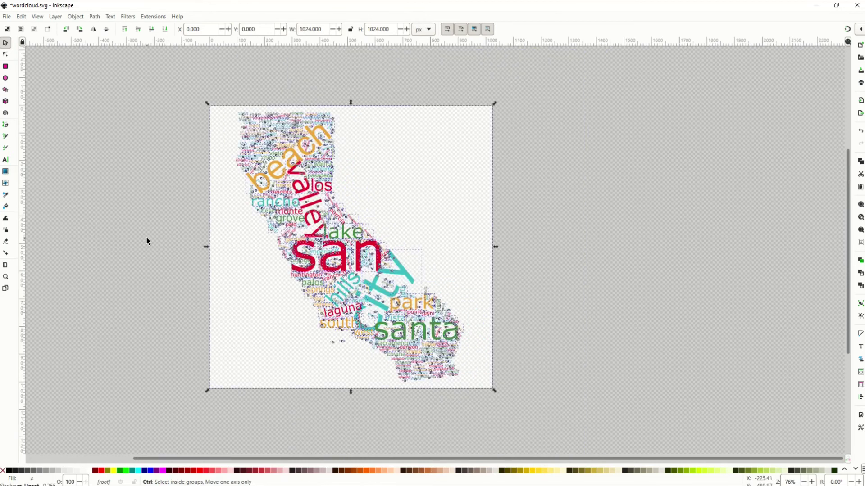
{"action": "scroll", "coordinate": [145, 237], "scroll_direction": "down", "scroll_amount": 2}
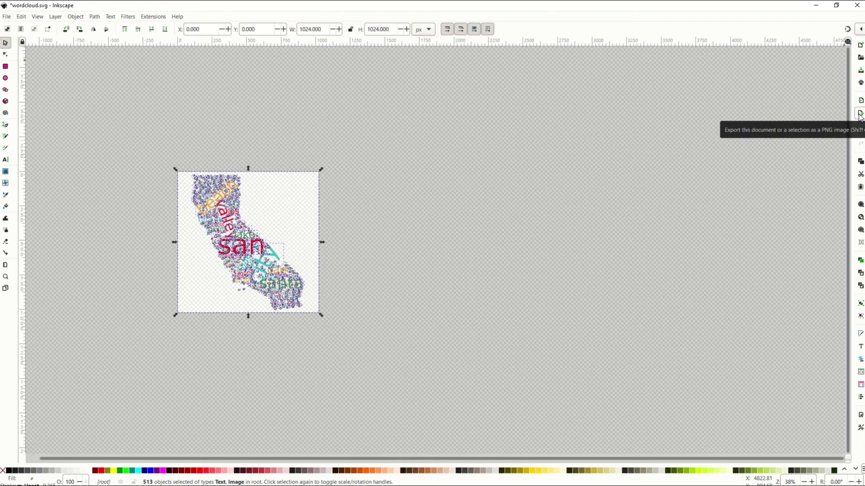
- Set the PNG export resolution to 300 DPI
{"action": "left_click", "coordinate": [860, 114]}
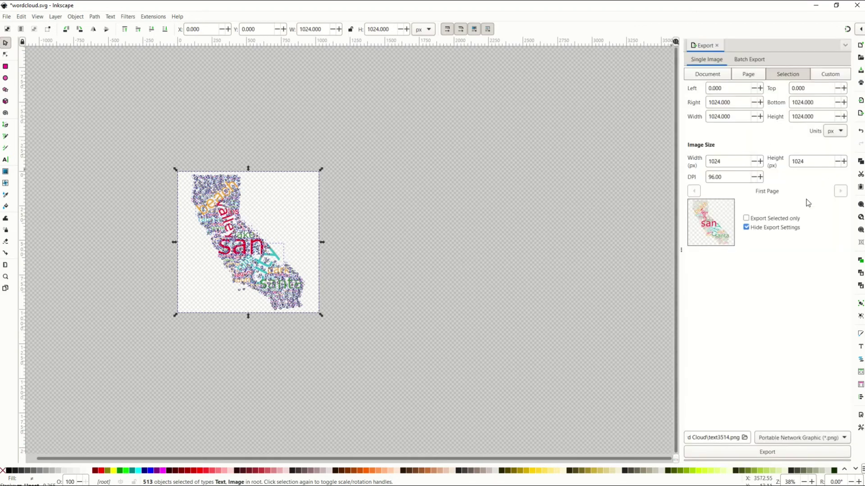
{"action": "double_click", "coordinate": [715, 177]}
{"action": "type", "text": "300"}
{"action": "key", "text": "Return"}
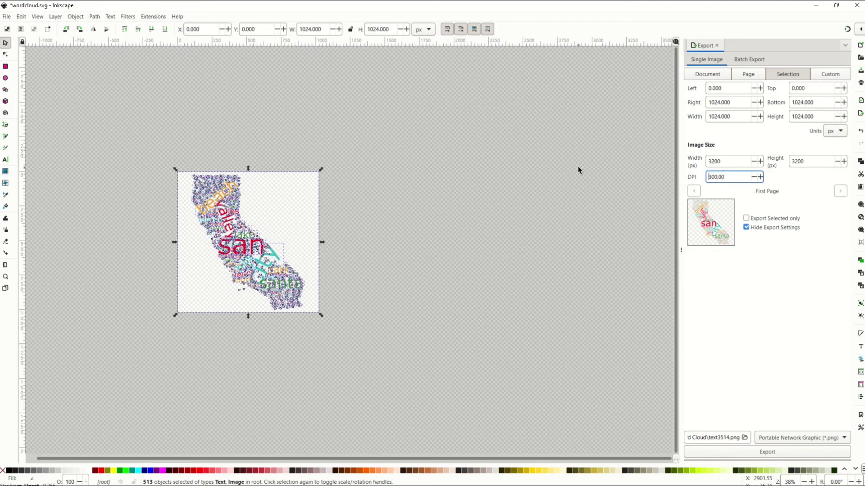
- Reselect all objects and scale the word cloud well beyond the page for a 7582 px export
{"action": "left_click", "coordinate": [579, 170]}
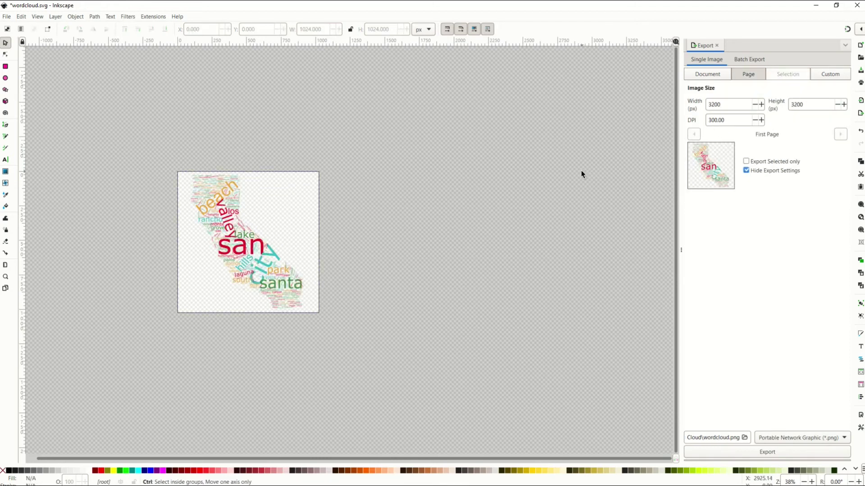
{"action": "key", "text": "ctrl+a"}
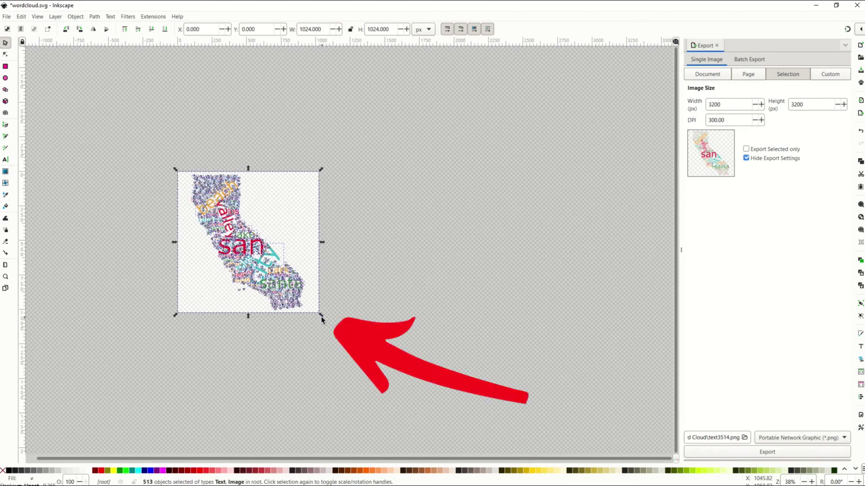
{"action": "mouse_move", "coordinate": [321, 317]}
{"action": "left_mouse_down"}
{"action": "mouse_move", "coordinate": [397, 393]}
{"action": "mouse_move", "coordinate": [454, 431]}
{"action": "left_mouse_up"}
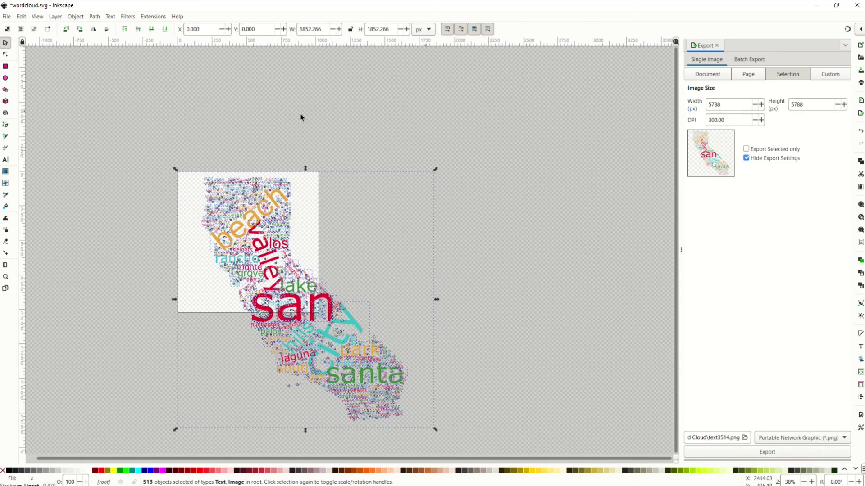
{"action": "left_click_drag", "start_coordinate": [176, 170], "coordinate": [51, 94]}
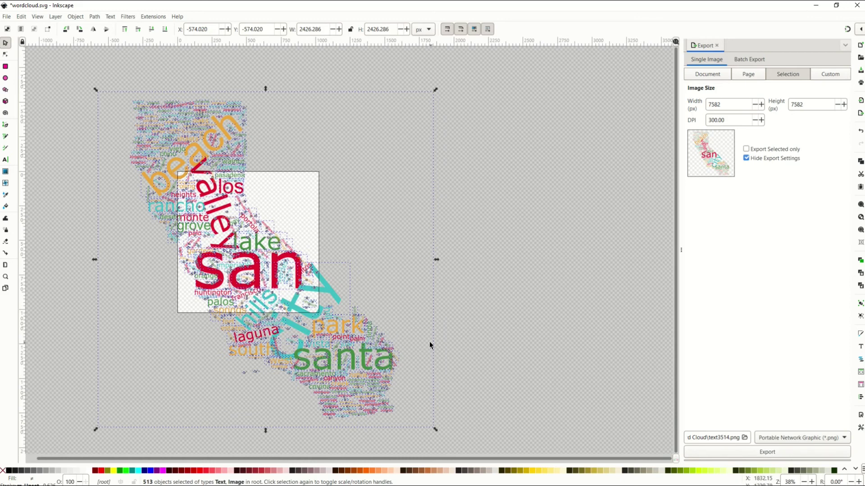
{"action": "key", "text": "alt+Tab"}
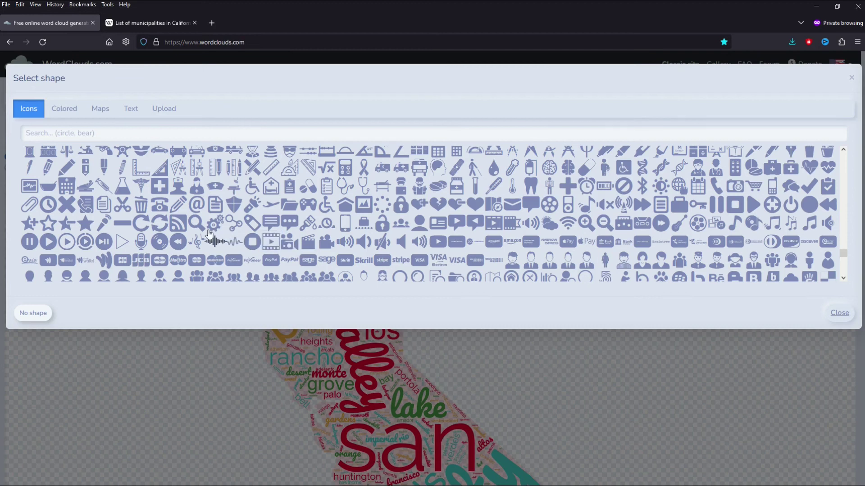
- Reshape the cloud into the nurse-alt icon silhouette and zoom the page out to 70%
{"action": "left_click", "coordinate": [178, 190]}
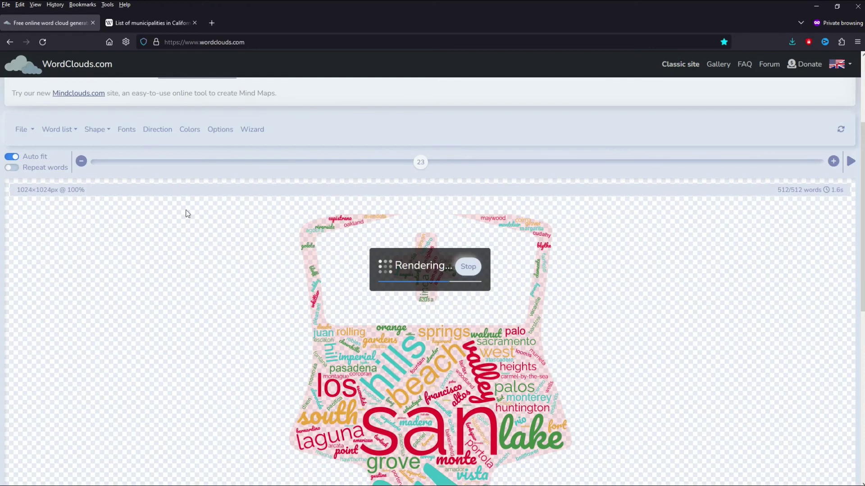
{"action": "key", "text": "ctrl+minus"}
{"action": "key", "text": "ctrl+minus"}
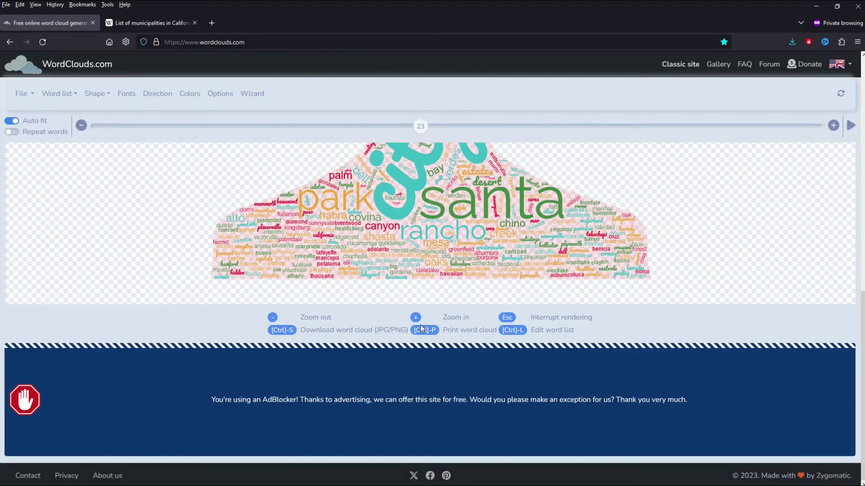
{"action": "key", "text": "ctrl+minus"}
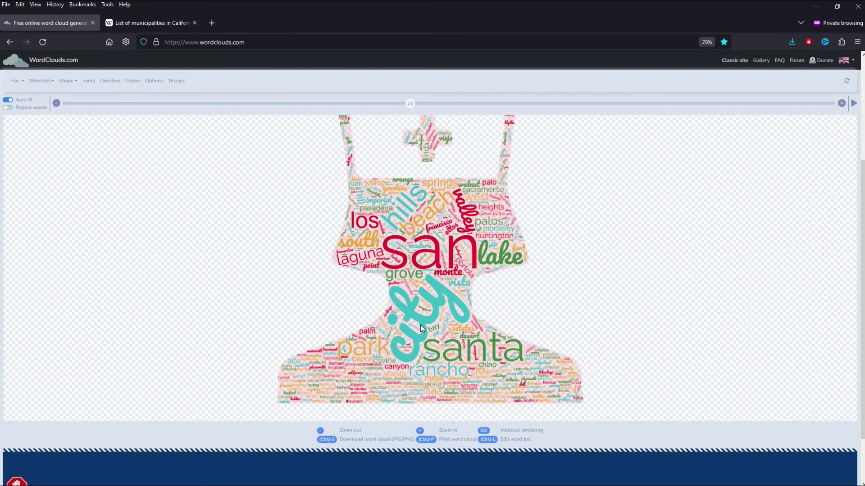